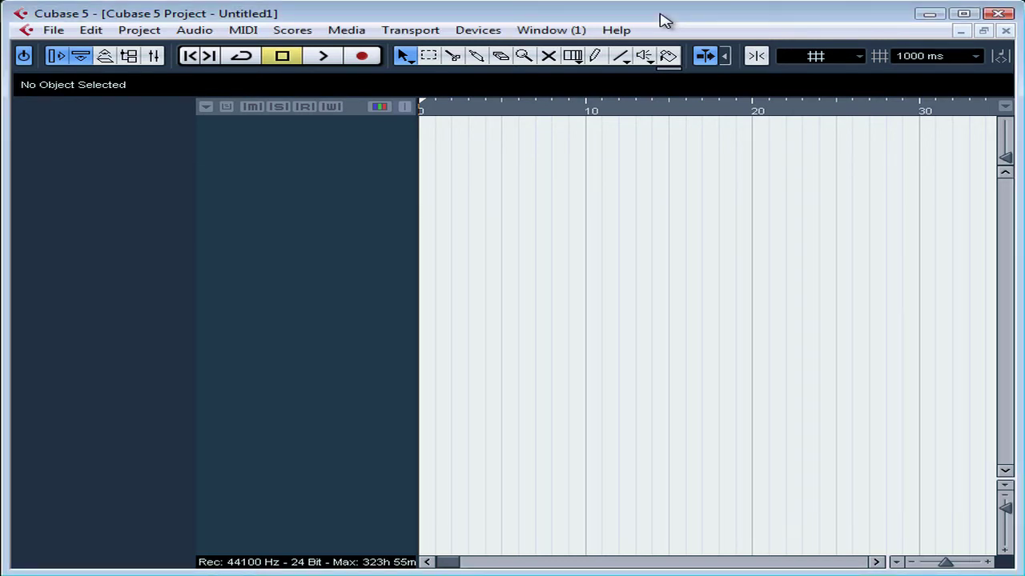
Show Device Setup's Video Player page with DirectShow Video kept as the playback method
left_click(476, 32)
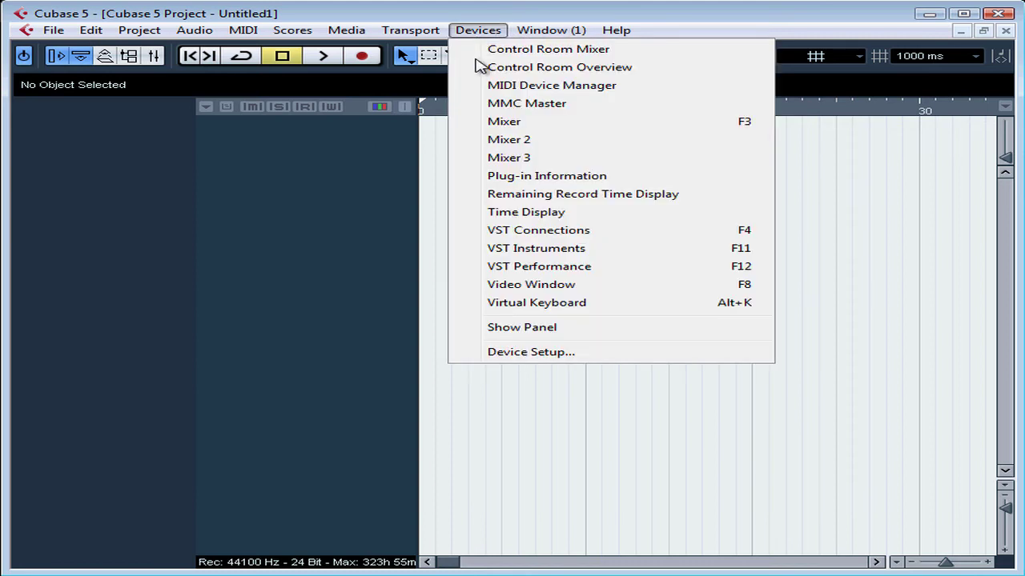
left_click(513, 354)
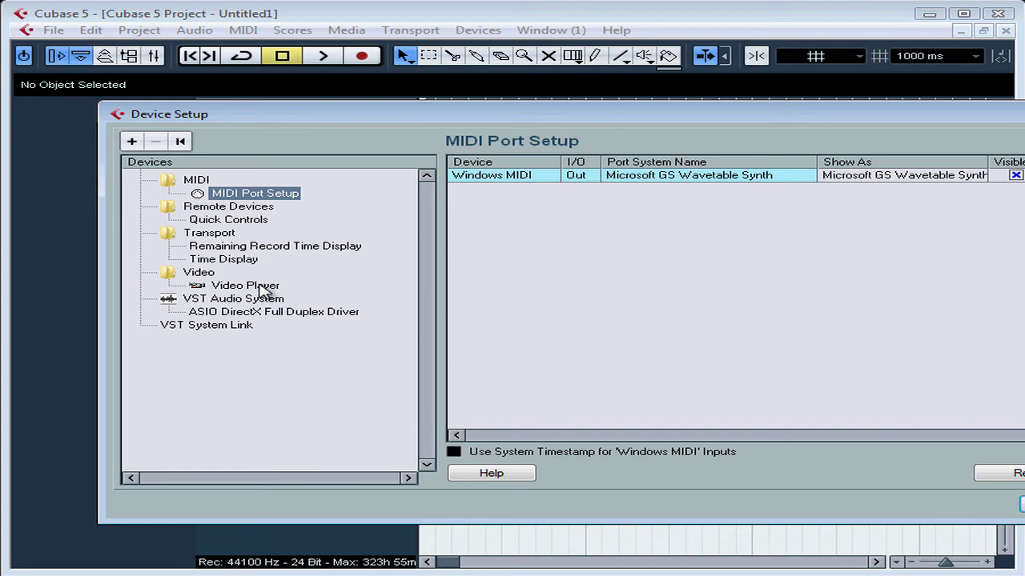
left_click(262, 291)
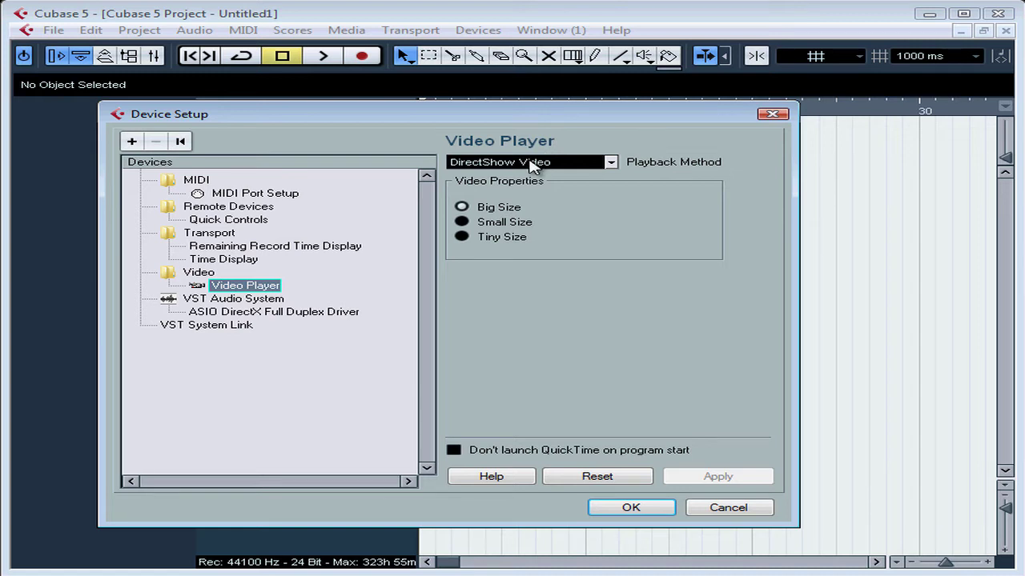
left_click(610, 161)
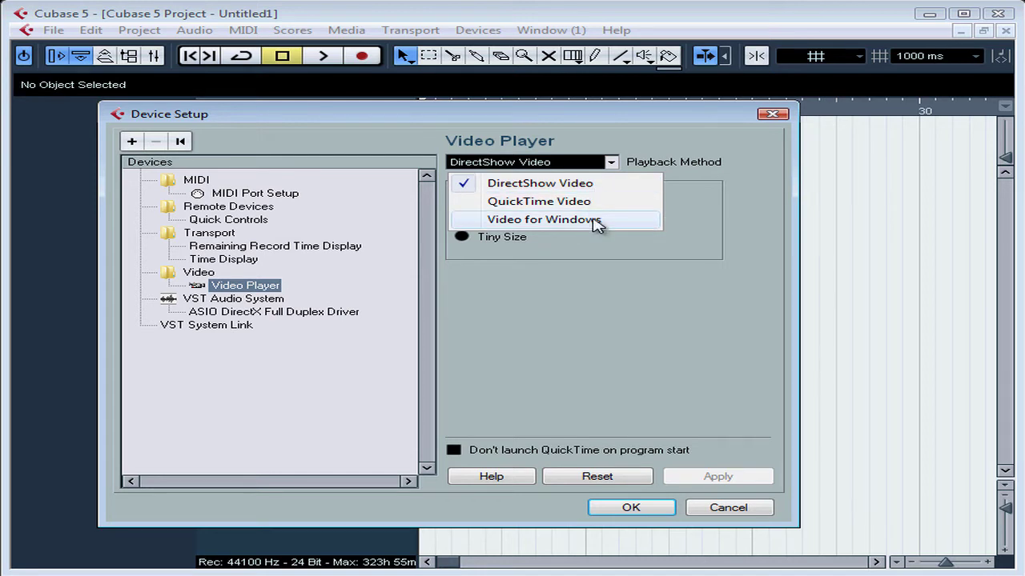
left_click(671, 213)
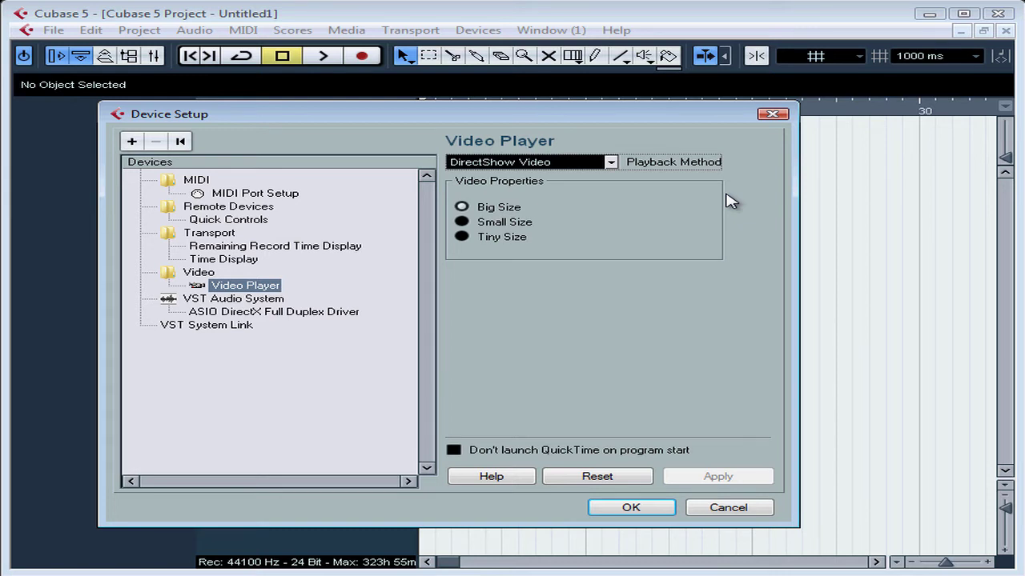
Keep DirectShow Video, set the player to Small Size, and apply and close Device Setup
left_click(611, 163)
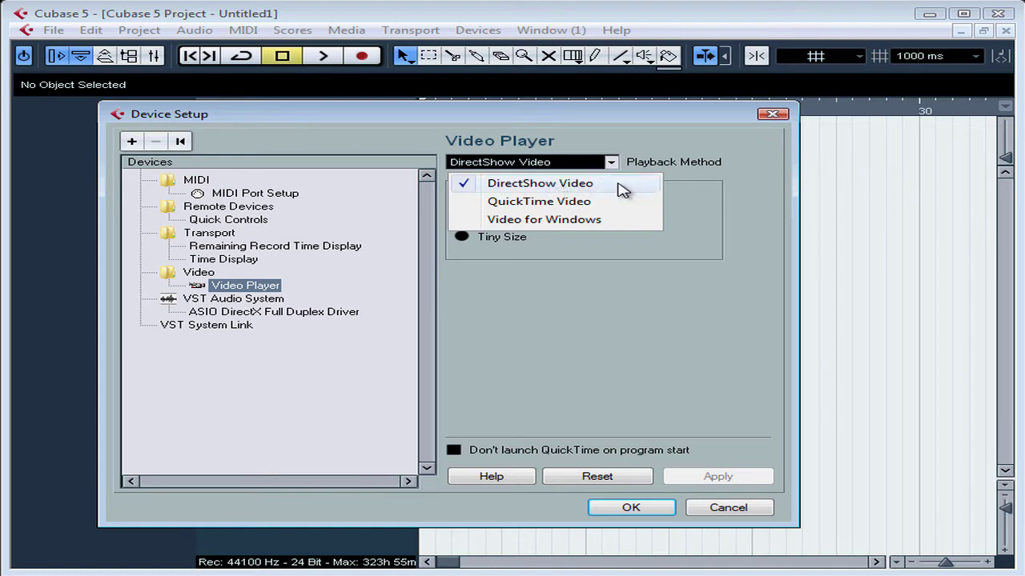
left_click(622, 185)
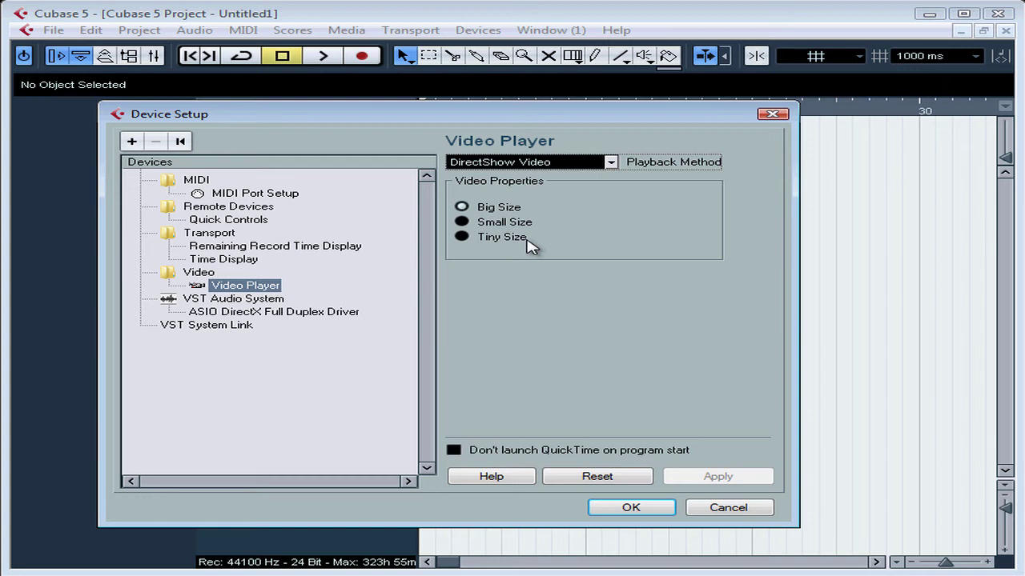
left_click(462, 225)
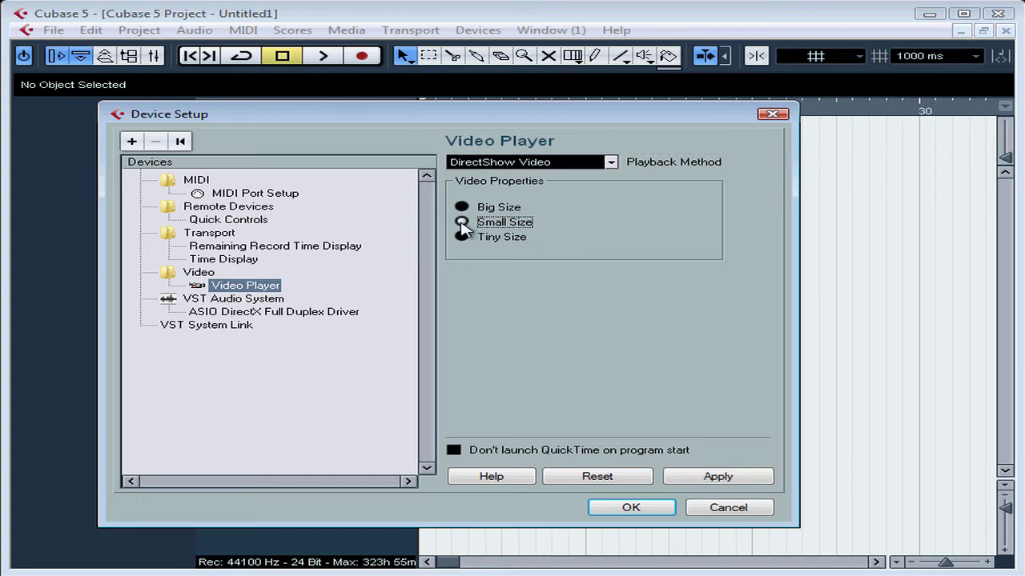
left_click(728, 482)
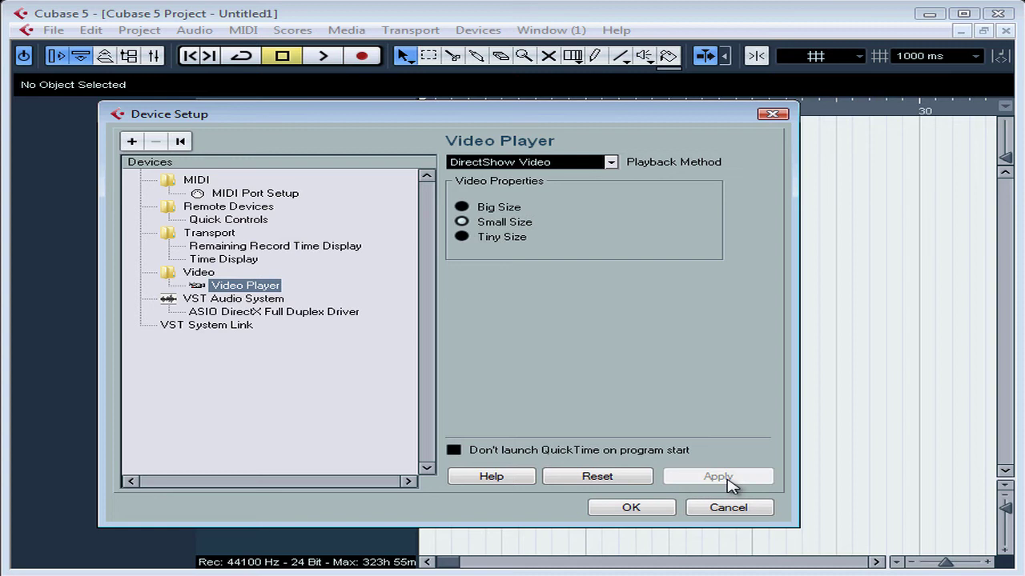
left_click(637, 512)
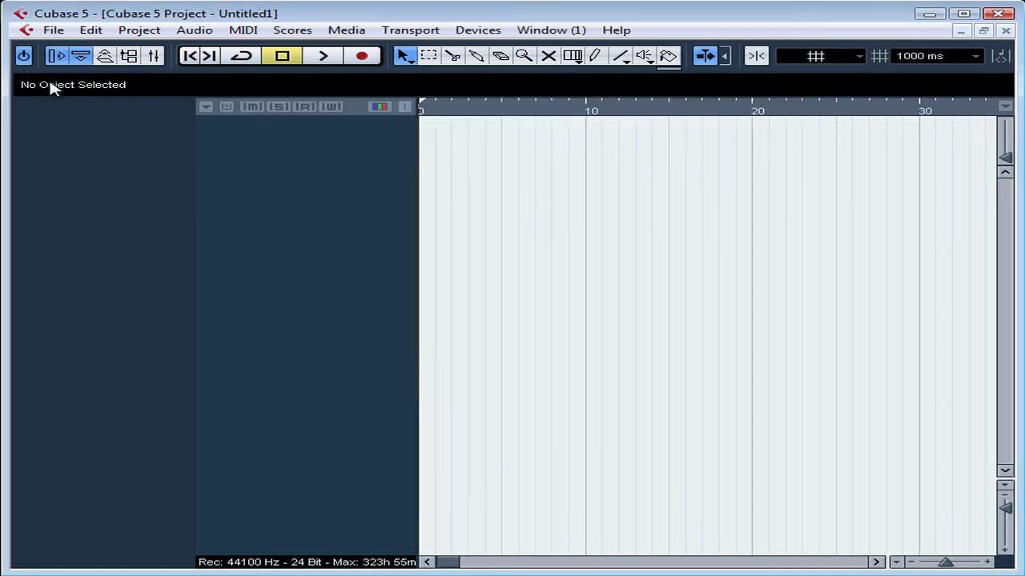
left_click(53, 31)
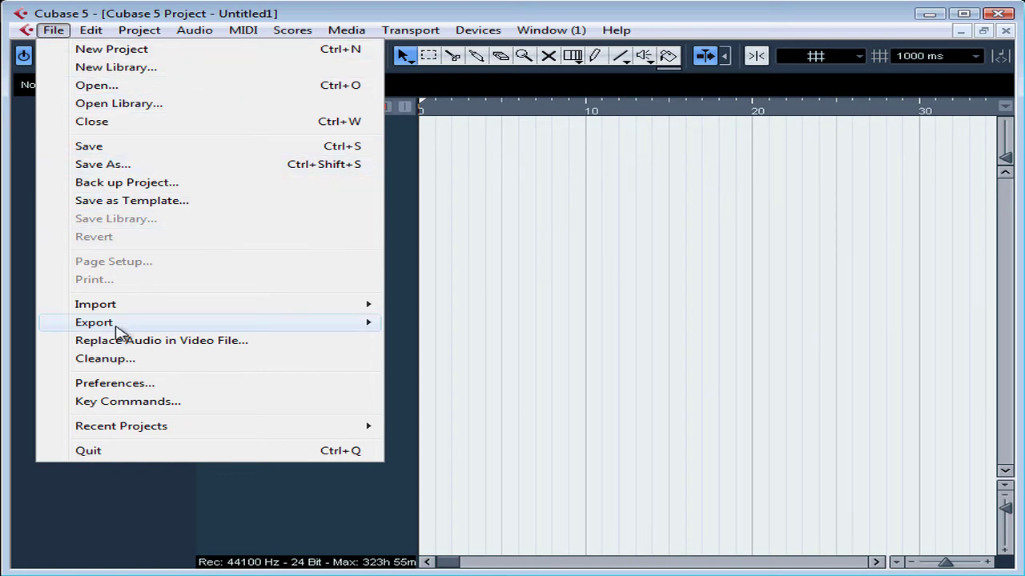
left_click(114, 386)
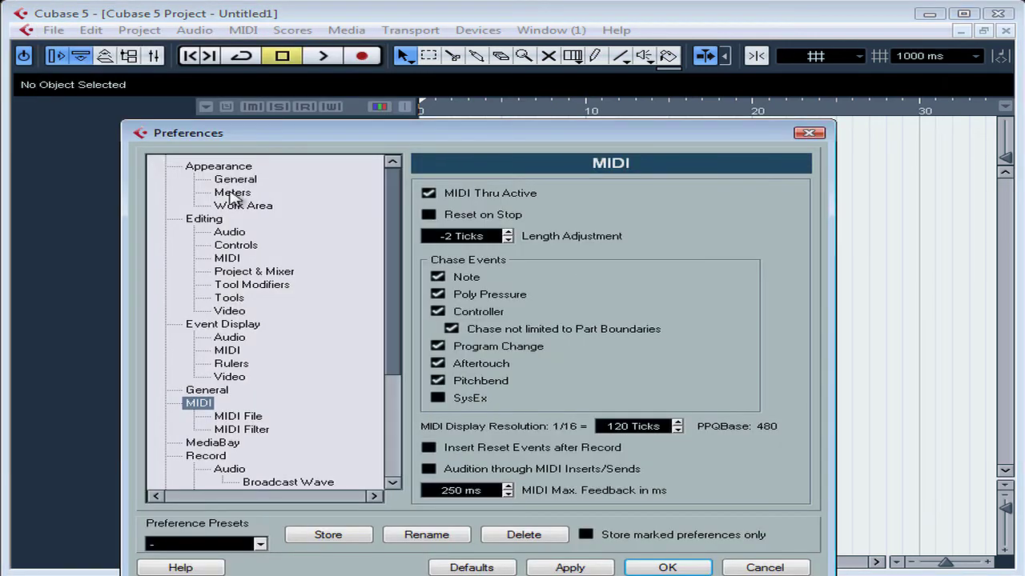
left_click_drag(273, 138, 297, 78)
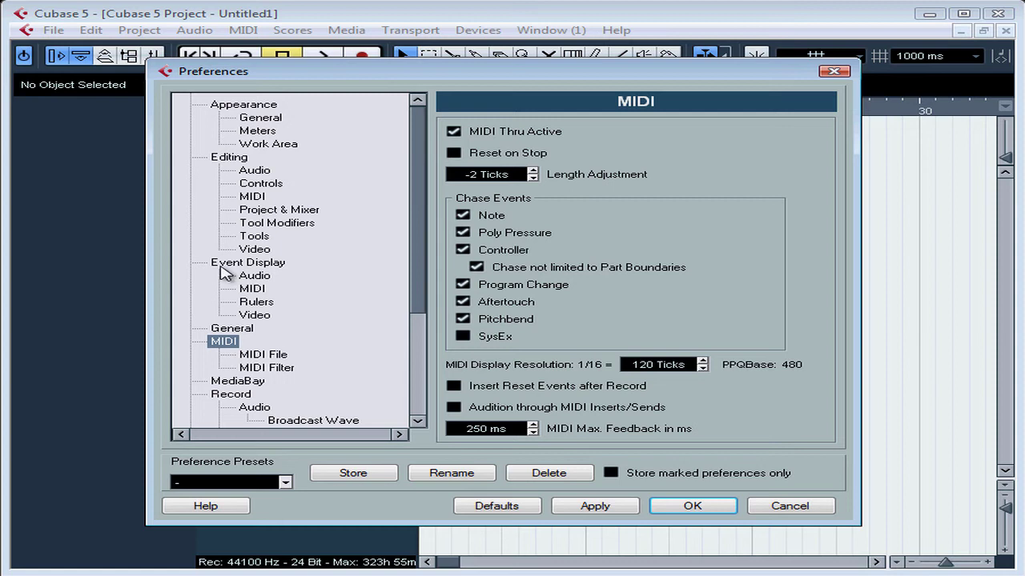
left_click(255, 316)
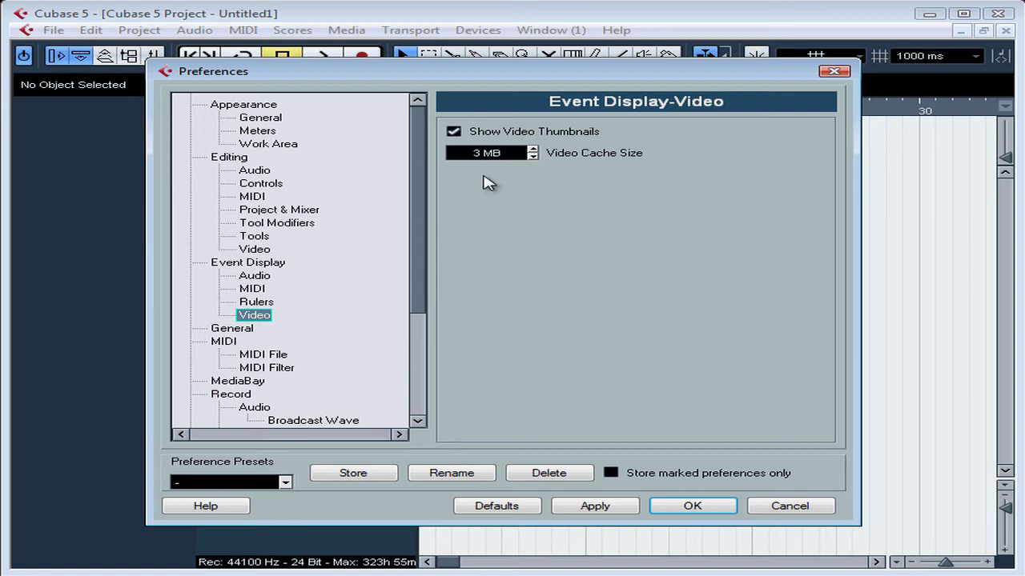
left_click(454, 133)
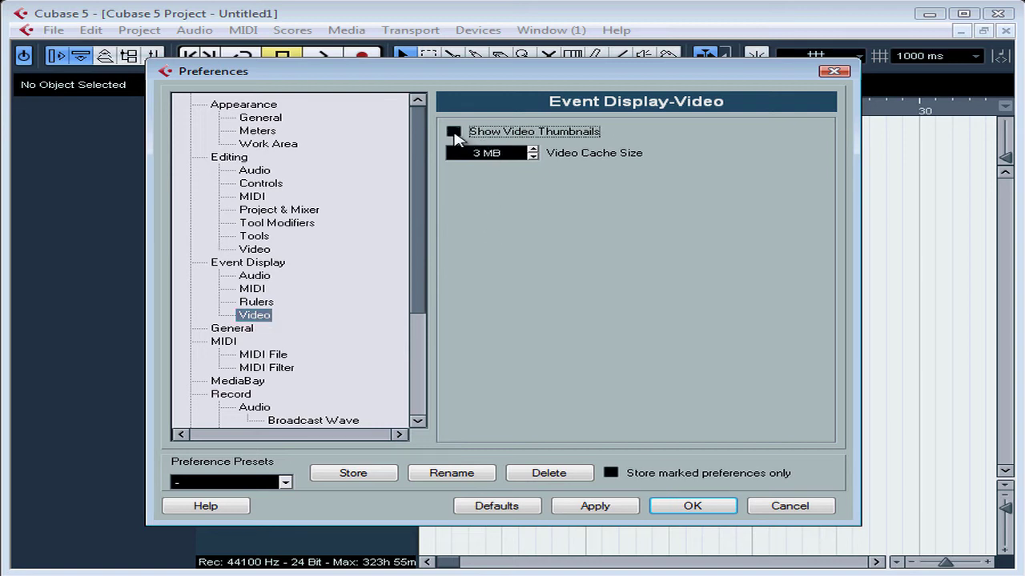
left_click(454, 133)
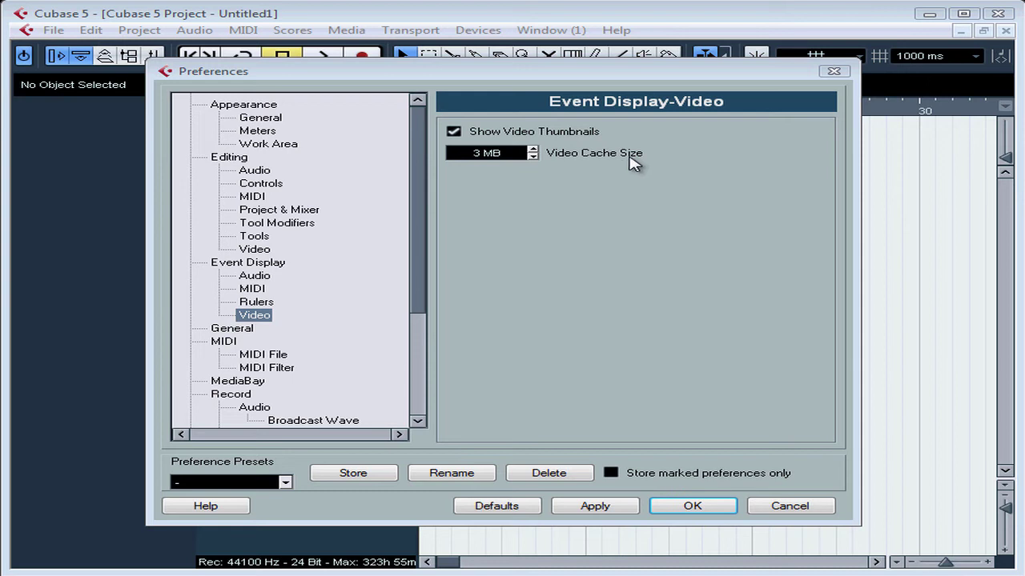
left_click(607, 509)
left_click(692, 506)
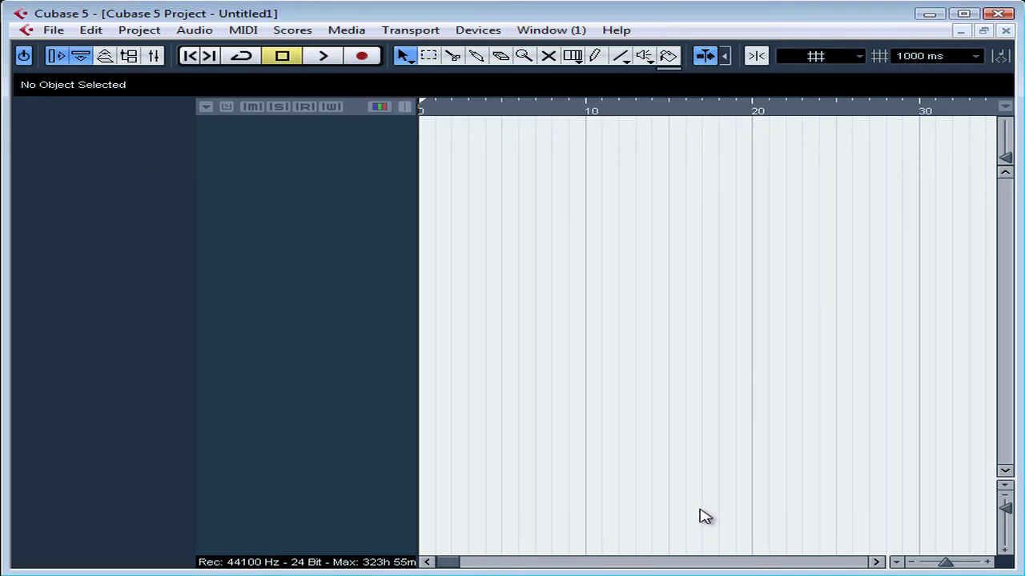
Choose the 22-ImportFile video for import, with Extract Audio on and thumbnail cache off
left_click(53, 31)
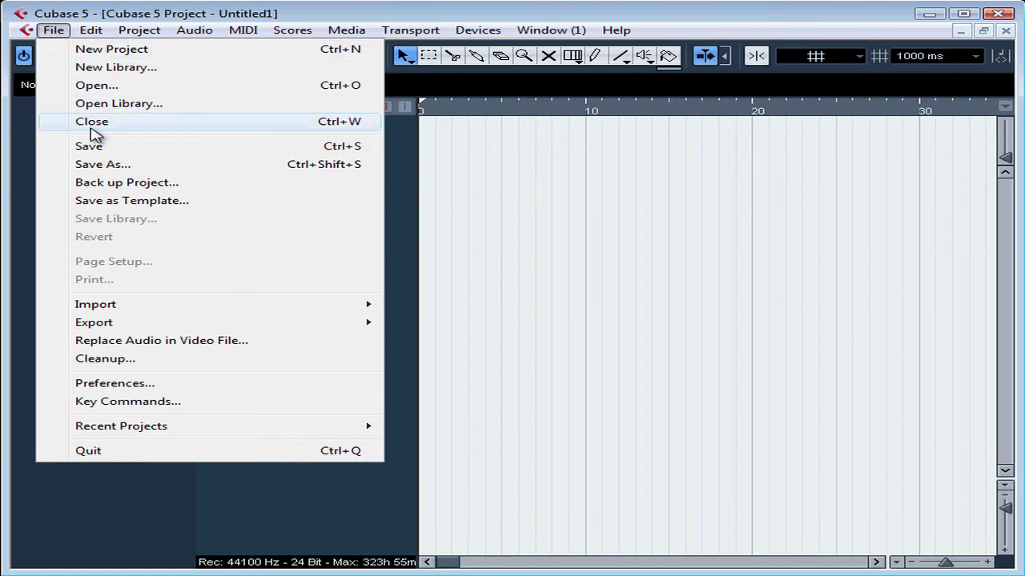
mouse_move(95, 304)
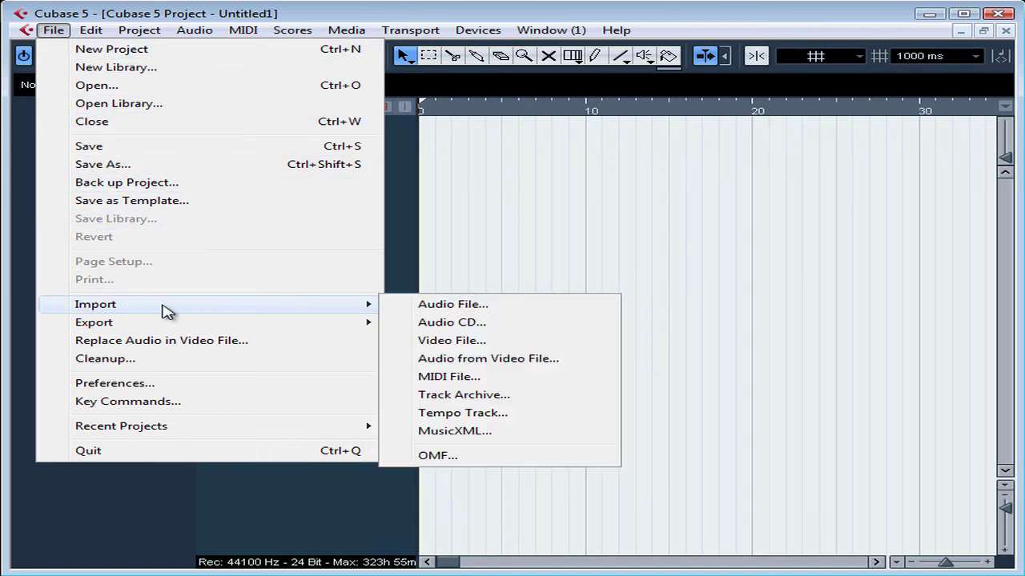
left_click(445, 342)
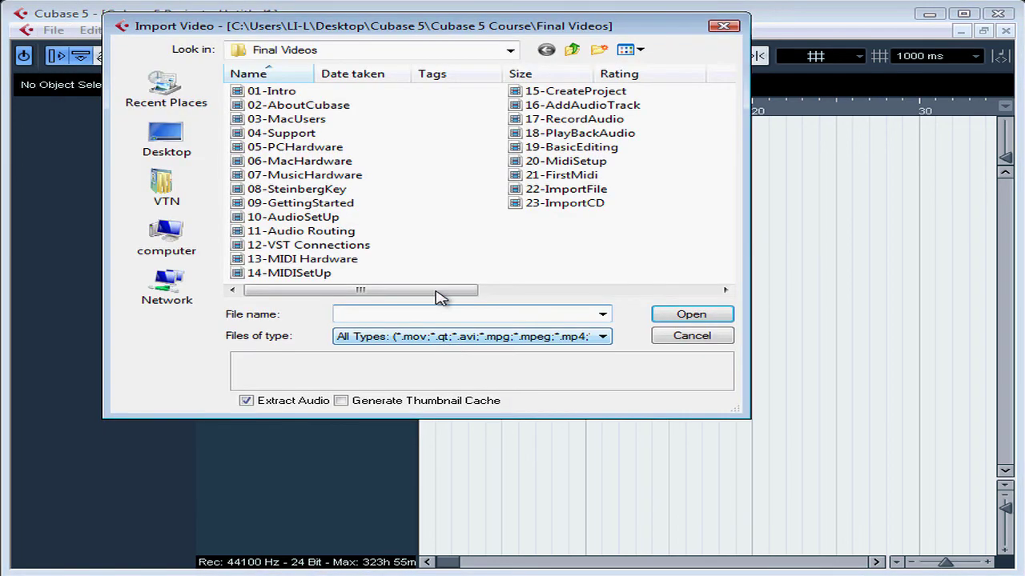
left_click_drag(432, 32, 516, 115)
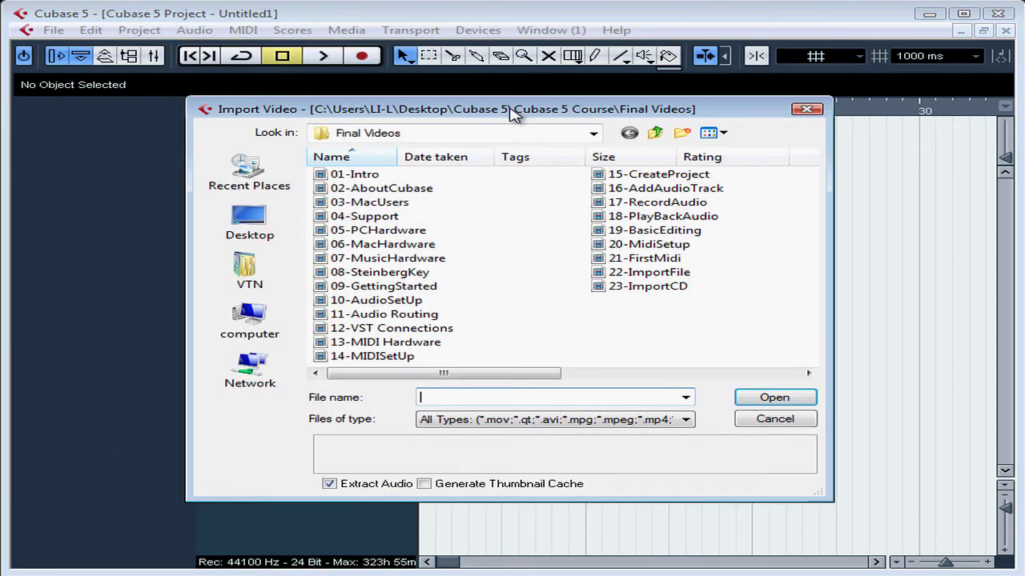
mouse_move(376, 300)
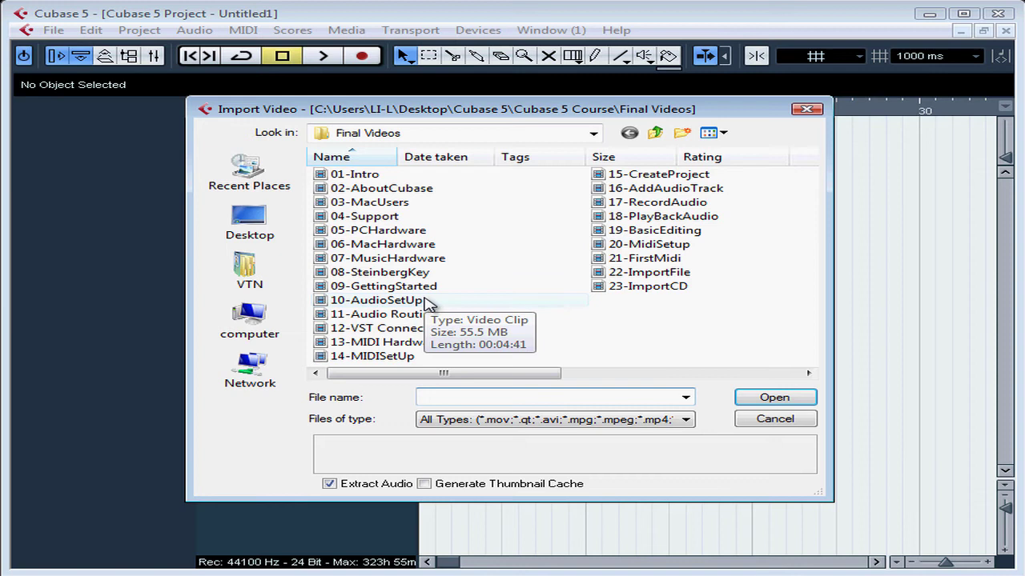
left_click(650, 276)
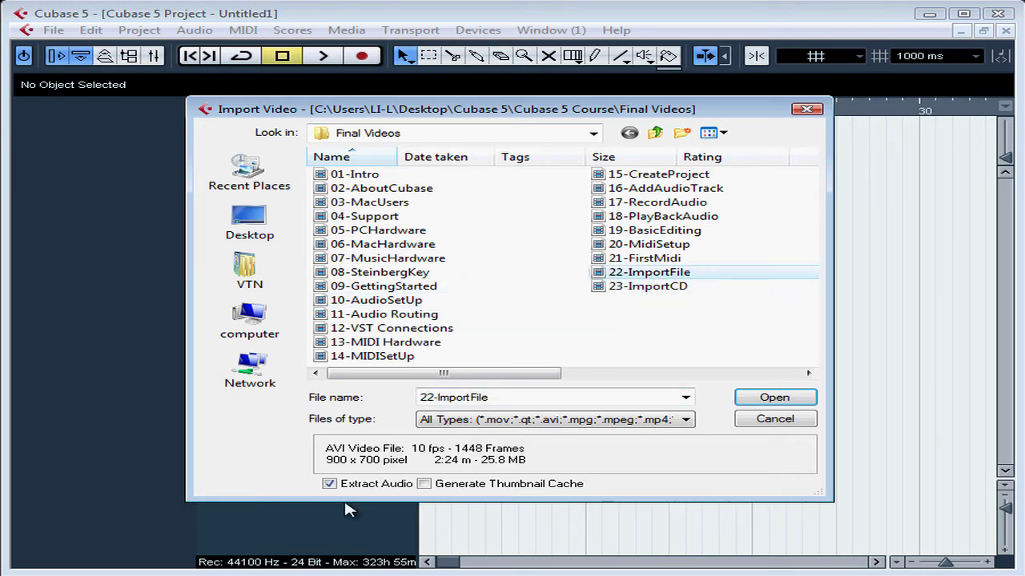
left_click(329, 484)
left_click(425, 485)
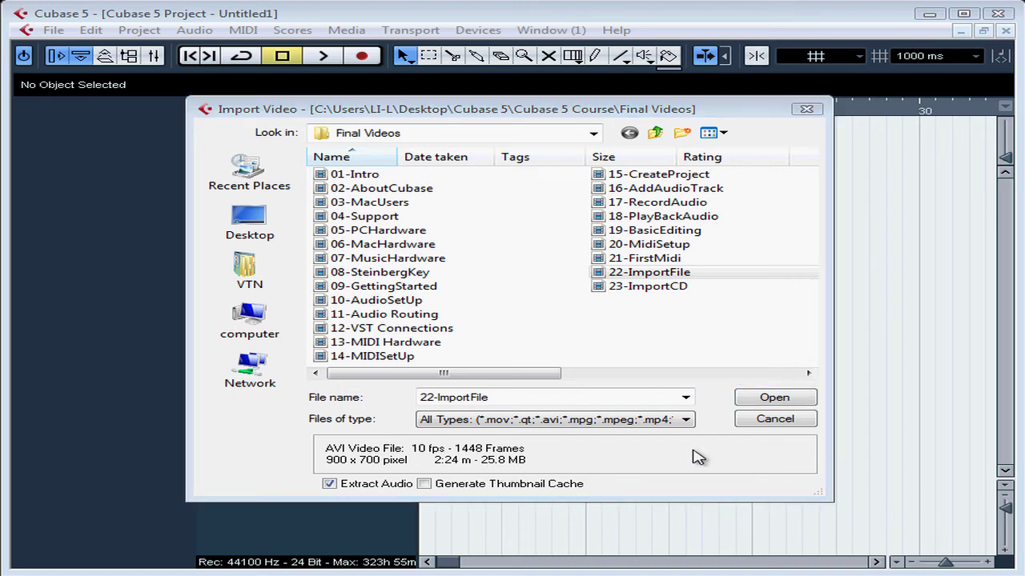
Import 22-ImportFile, Zoom Full to the 2:24 project, and place the video player below the tracks
left_click(777, 400)
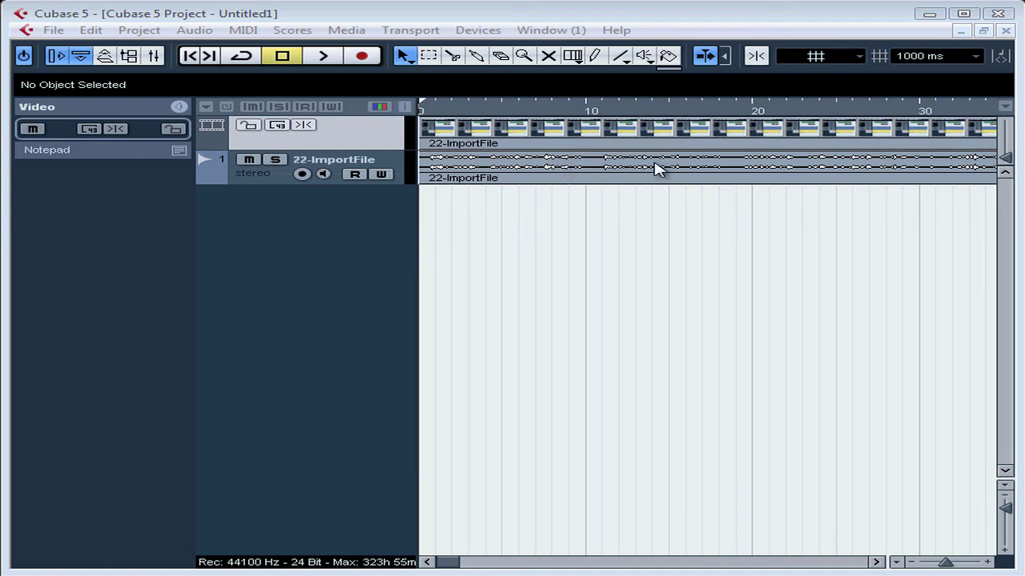
left_click(897, 562)
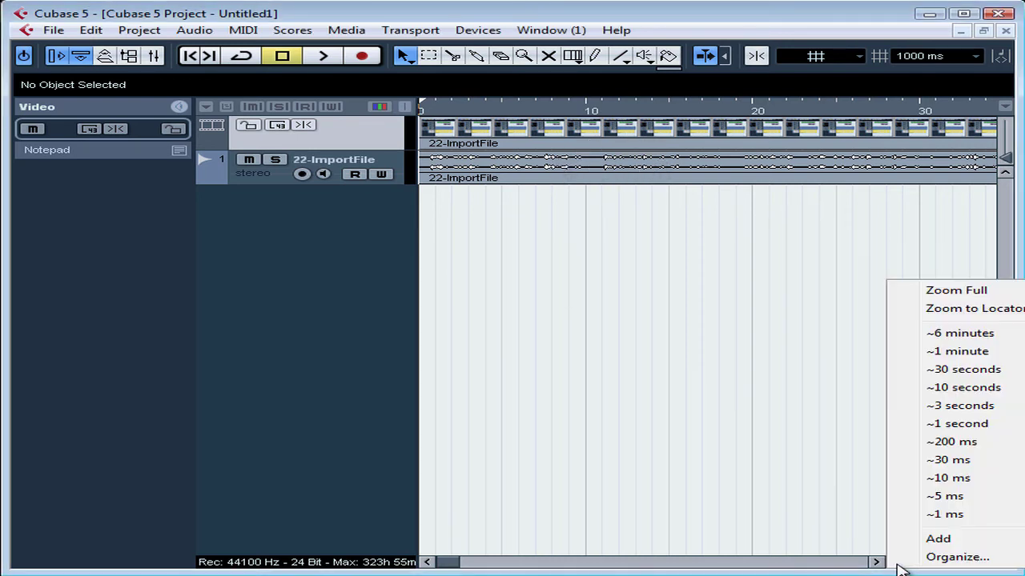
left_click(946, 292)
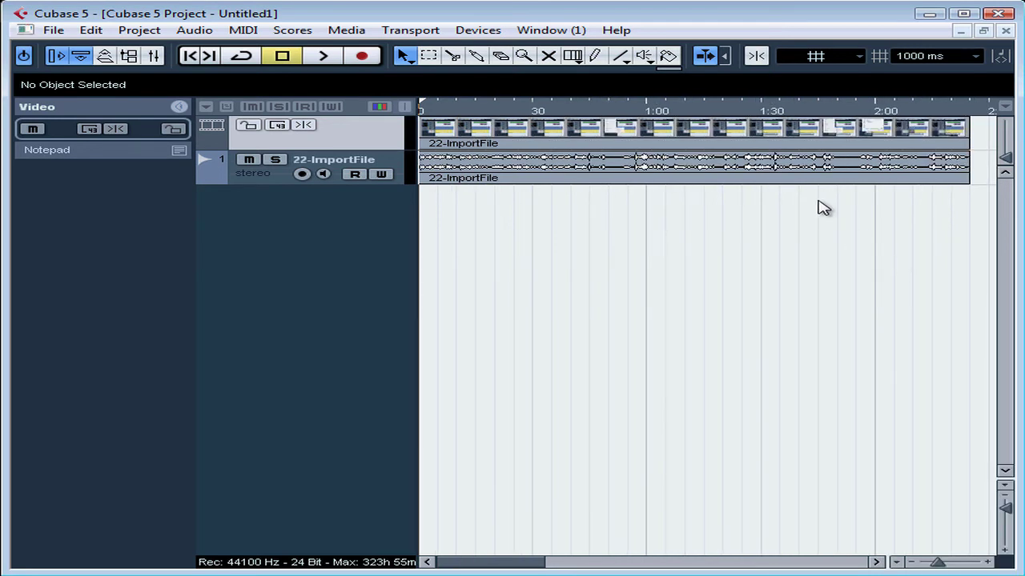
double_click(725, 132)
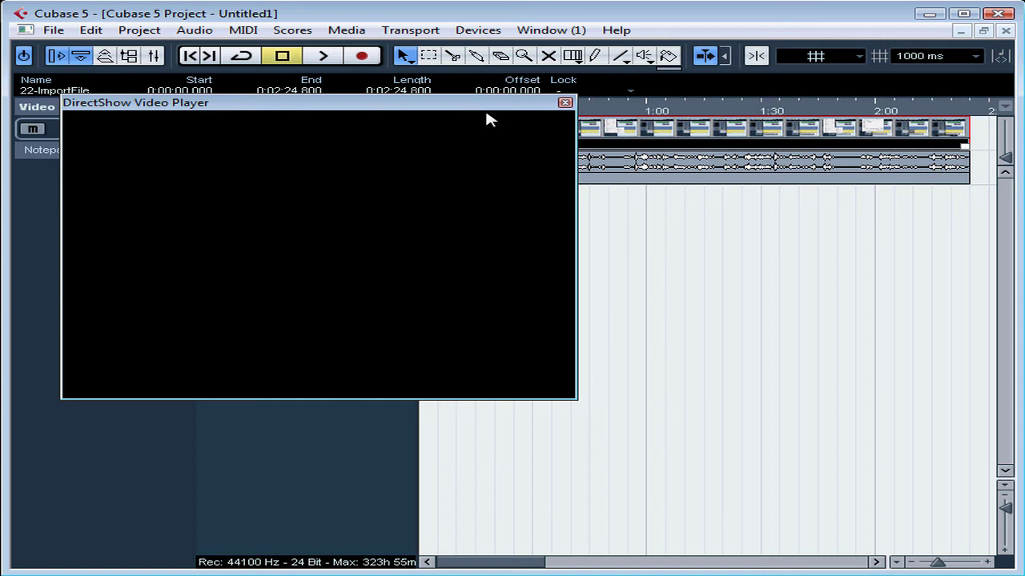
left_click_drag(490, 119, 644, 217)
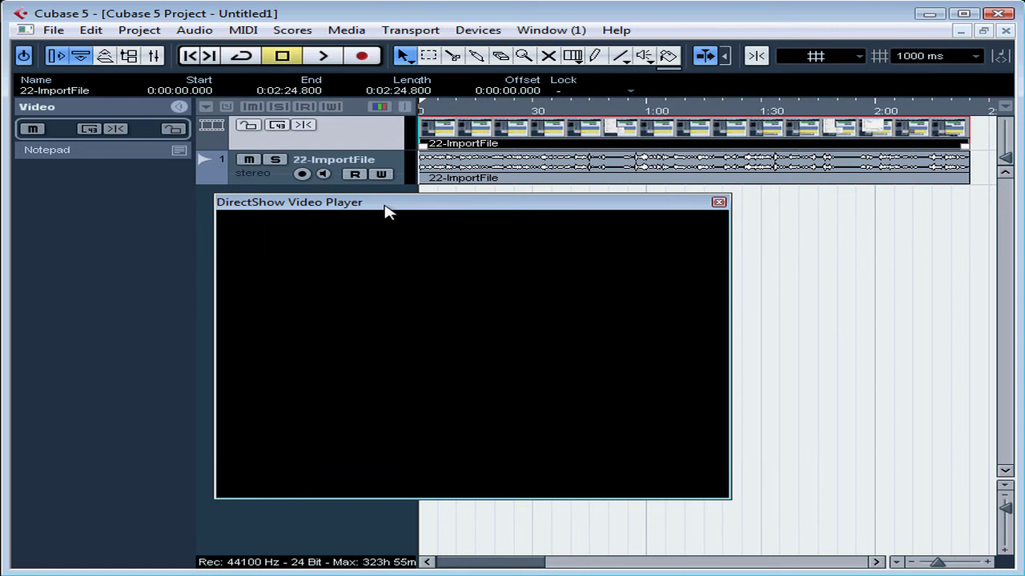
Close the player, set Video Player size to Big Size and apply it, then reopen with F8
left_click(718, 202)
left_click(477, 29)
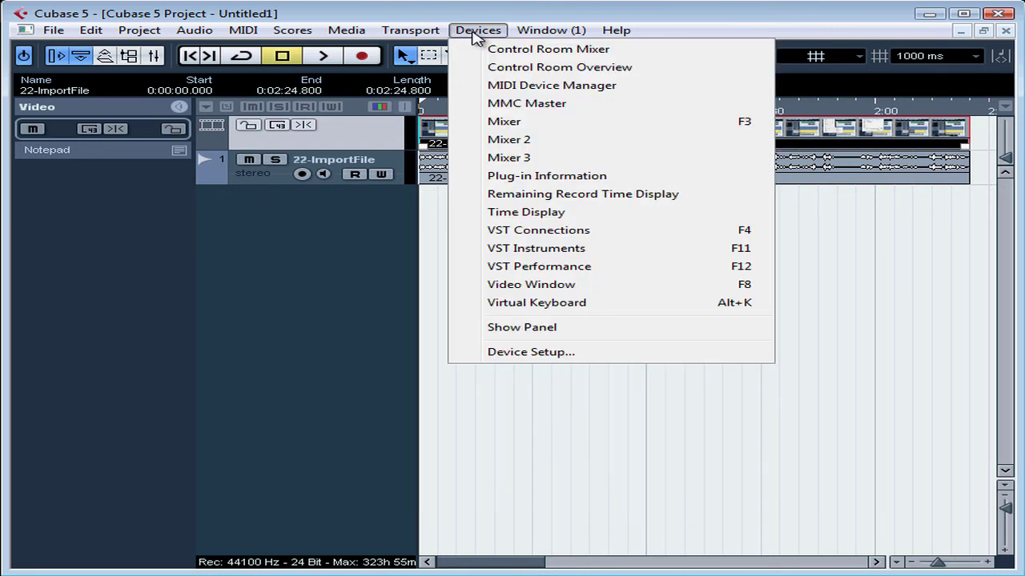
left_click(539, 353)
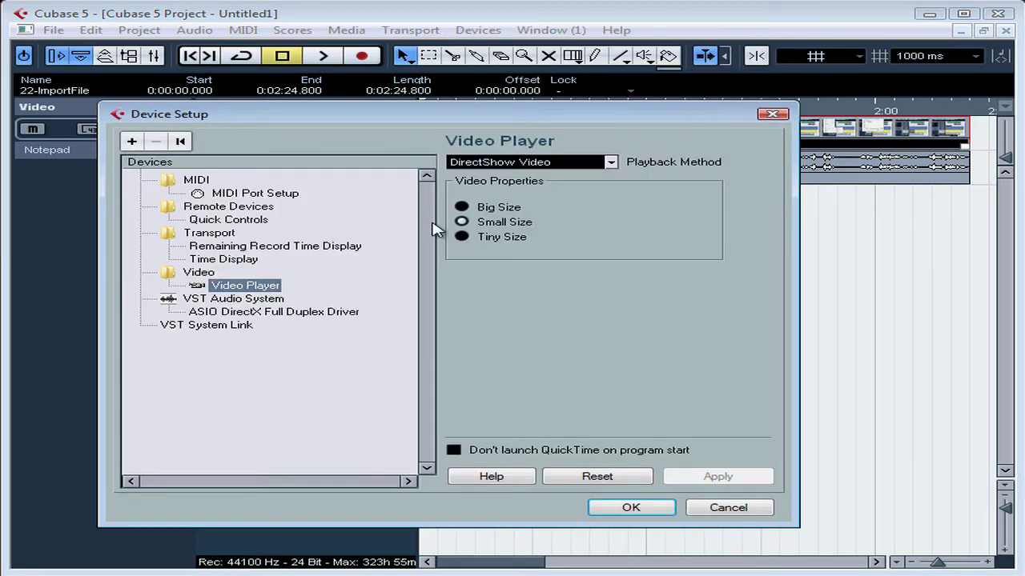
left_click(462, 208)
left_click(719, 476)
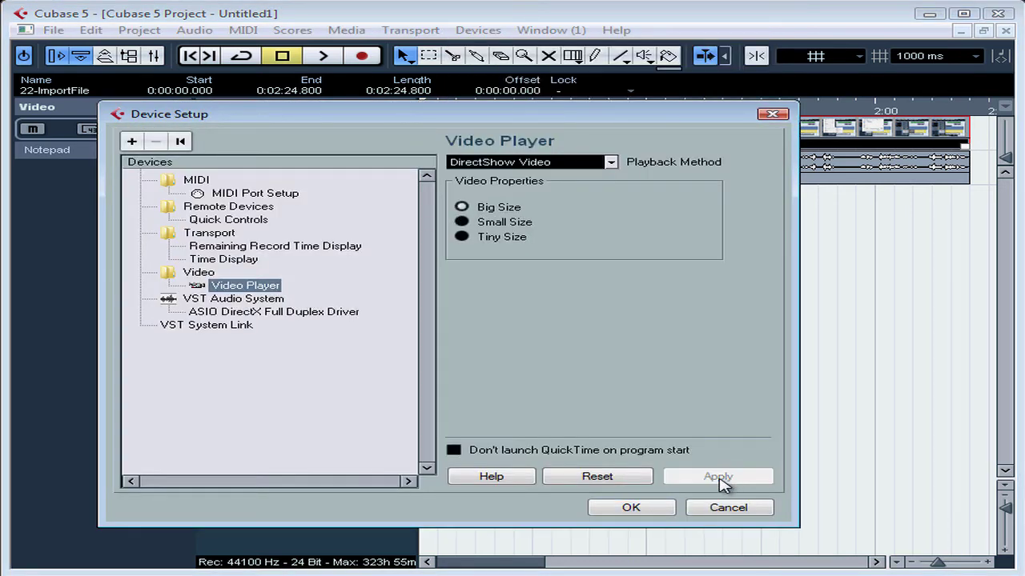
left_click(645, 509)
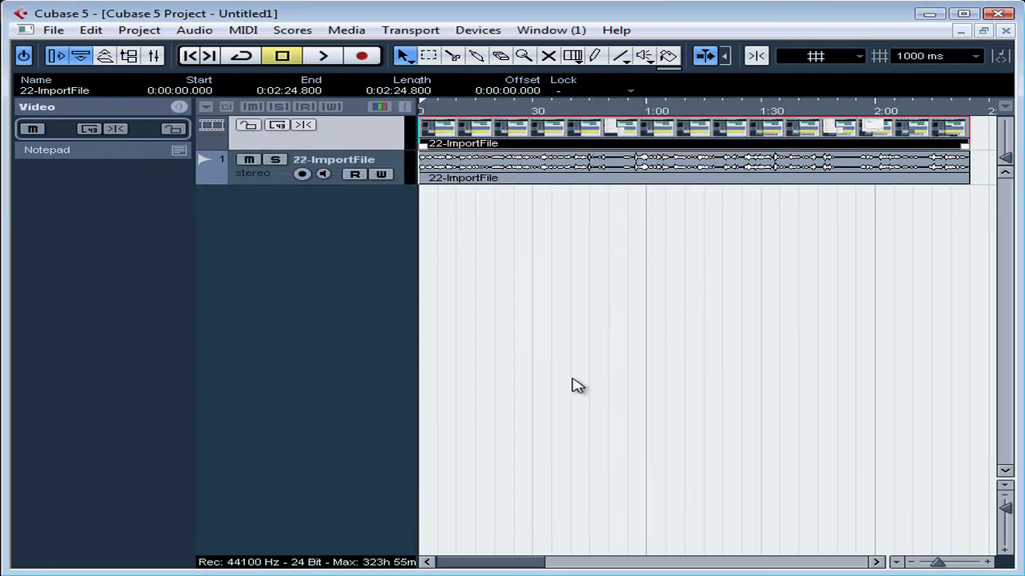
key("F8")
Set the video player to Tiny Size, then move the small player window and close it
left_click(483, 34)
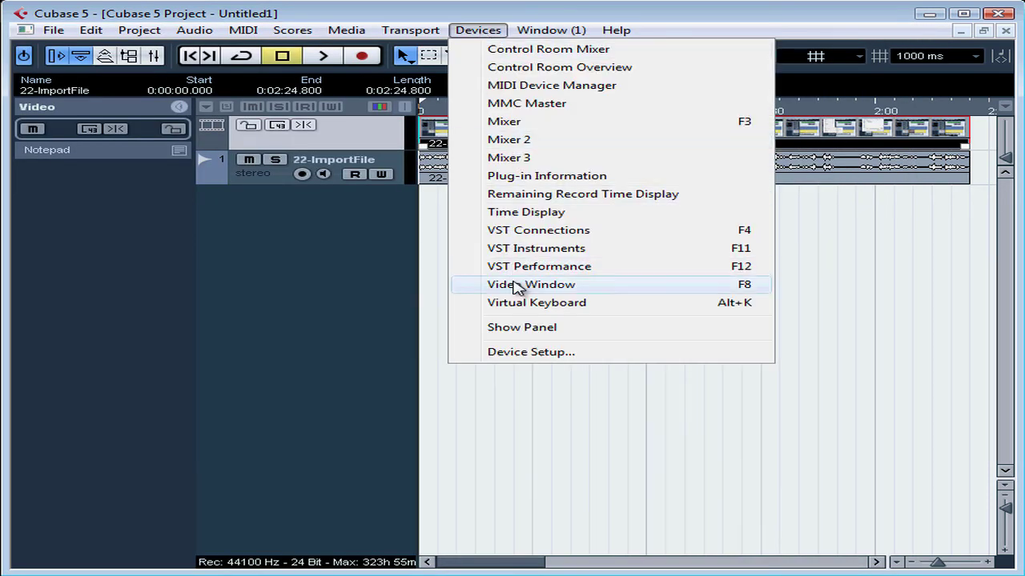
left_click(528, 356)
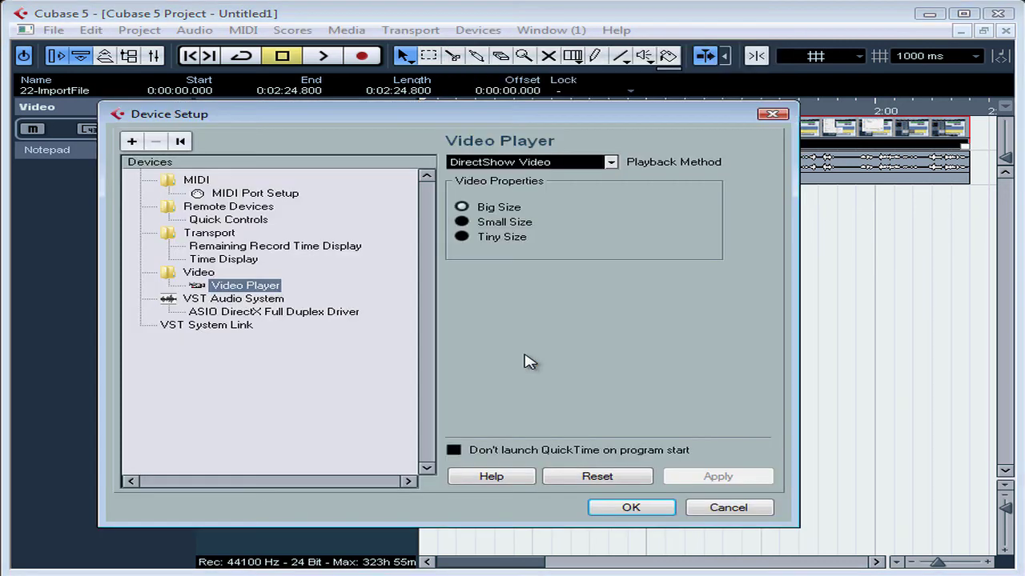
left_click(463, 238)
left_click(724, 480)
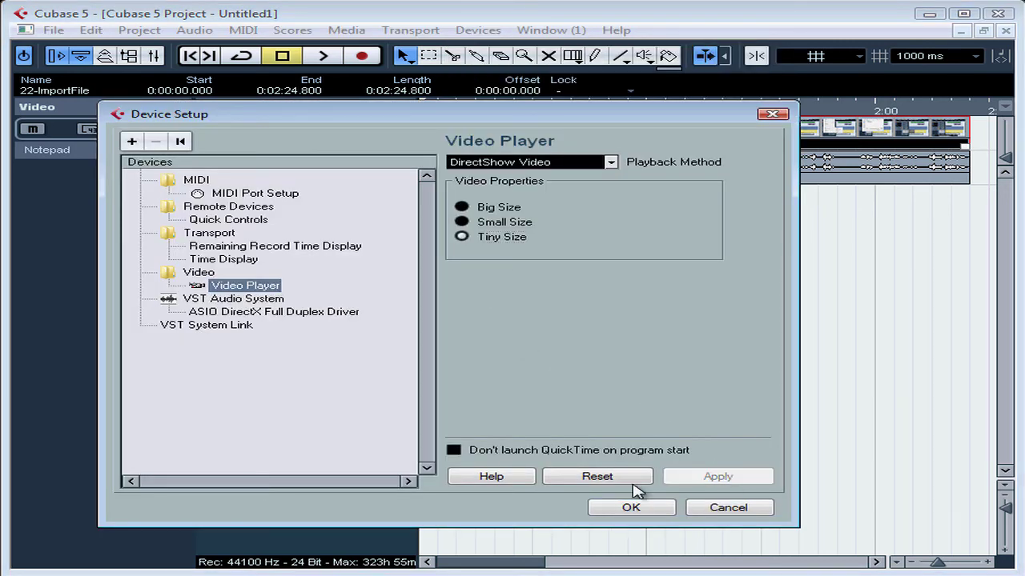
left_click(632, 509)
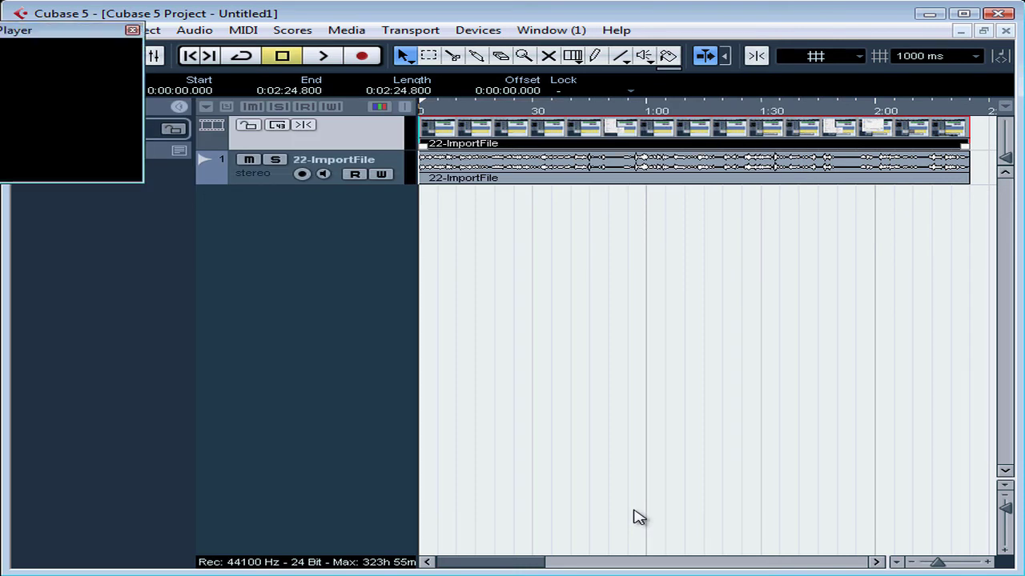
mouse_move(69, 32)
left_mouse_down()
mouse_move(215, 92)
mouse_move(367, 233)
left_mouse_up()
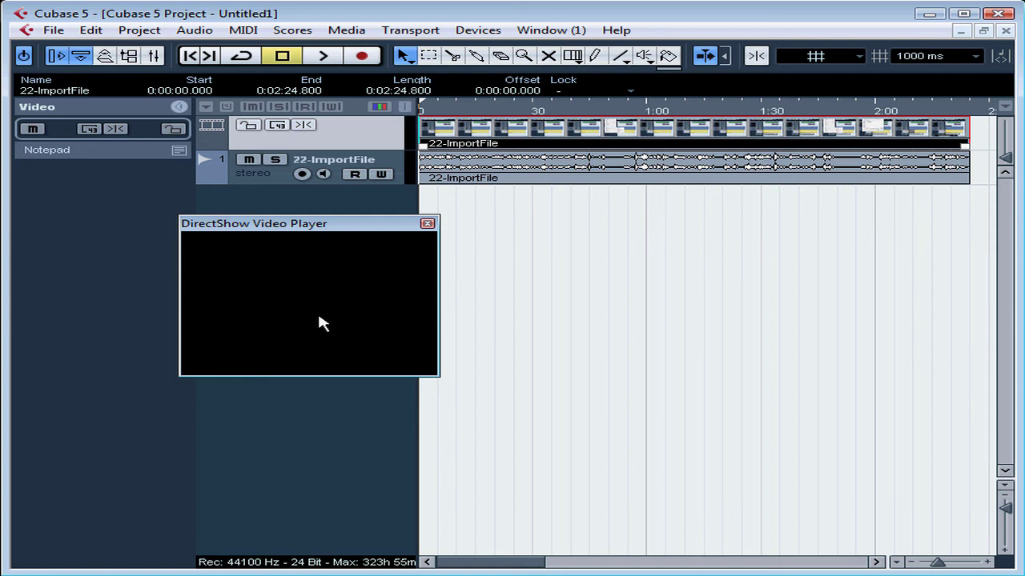
left_click(428, 224)
Set the video player back to Small Size and apply it in Device Setup
left_click(478, 30)
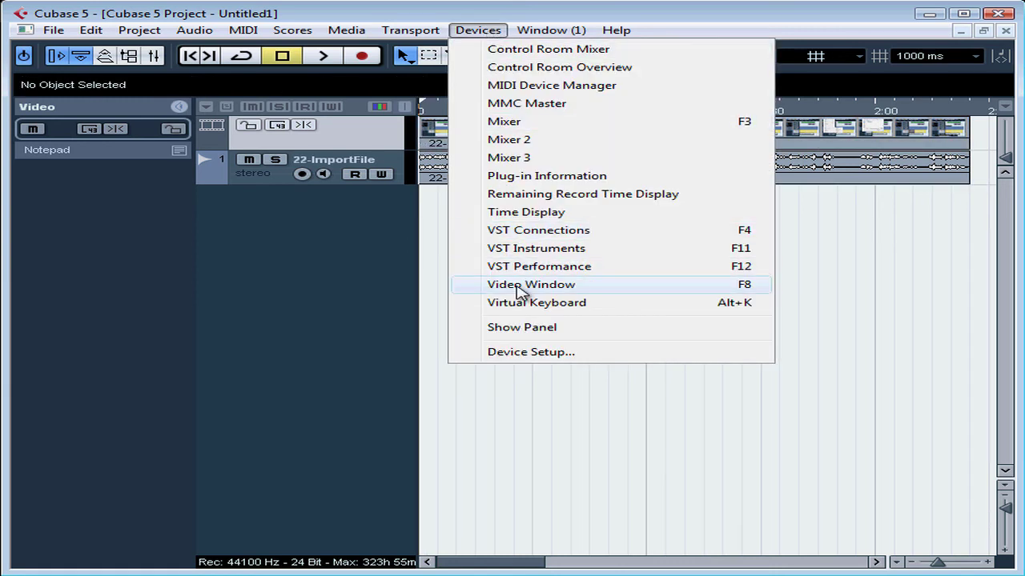
left_click(520, 352)
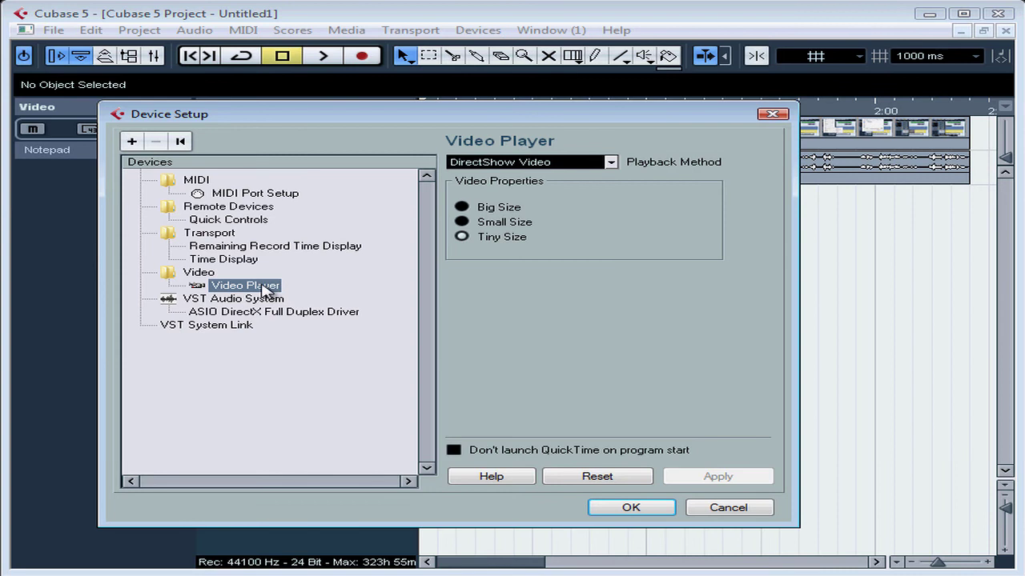
left_click(463, 223)
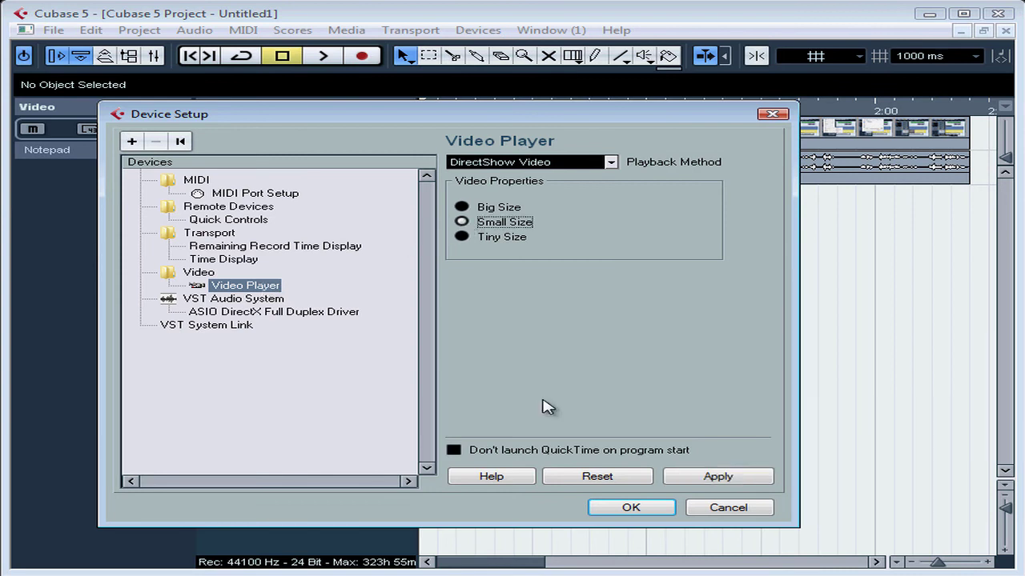
left_click(727, 478)
left_click(631, 508)
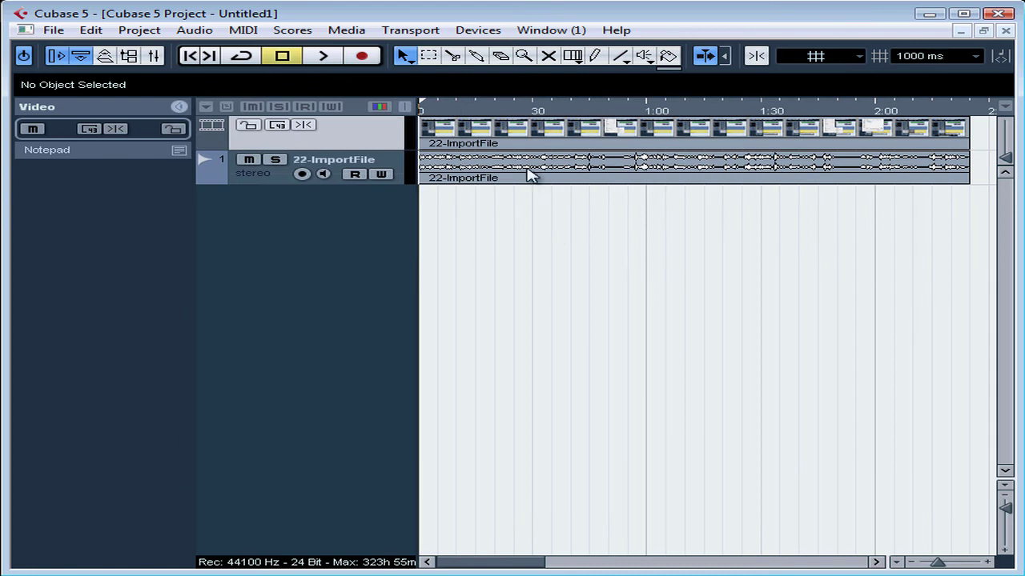
Test the video with Play and Stop, close the player, and return to the project start
left_click(513, 137)
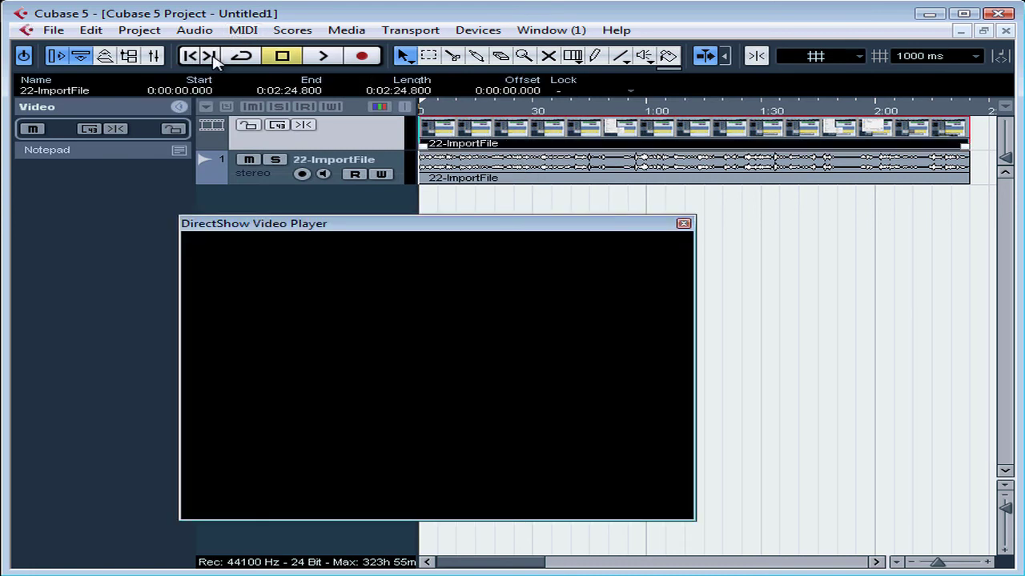
left_click(324, 58)
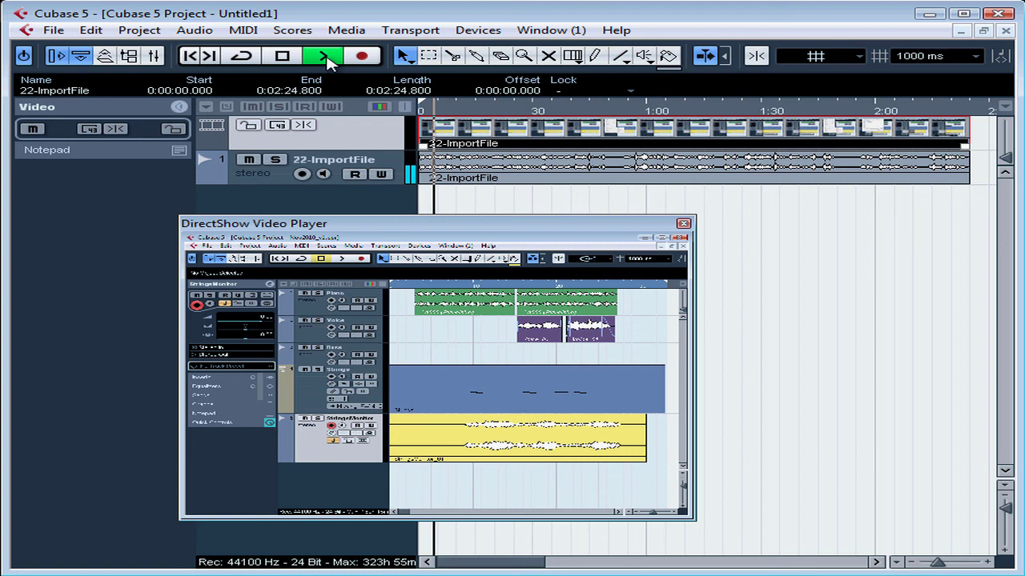
left_click(281, 56)
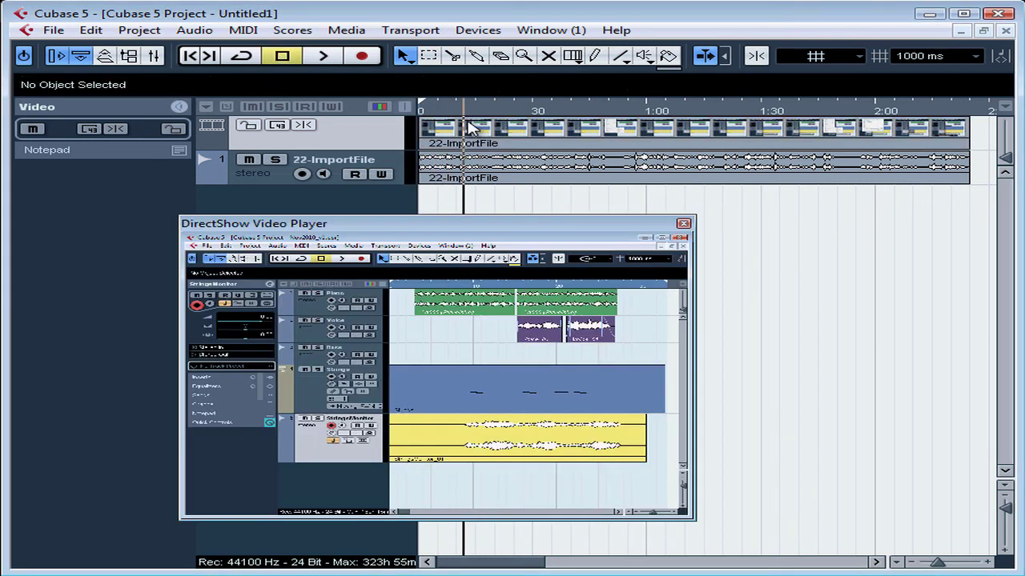
left_click(683, 223)
left_click(192, 56)
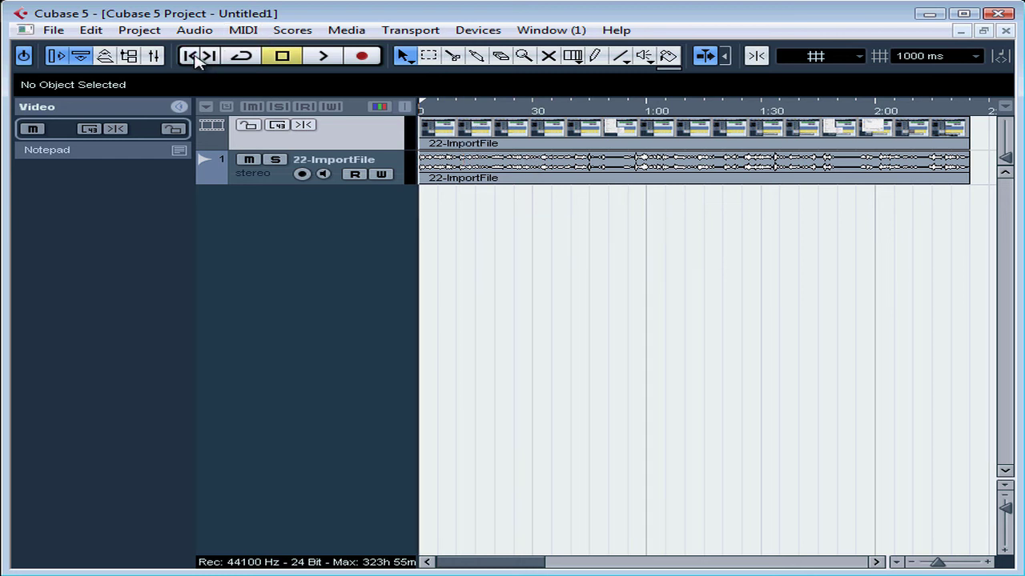
Enlarge the video and audio tracks, raise the video cache to 20 MB, and select the video event
left_click(283, 180)
left_click_drag(287, 184, 295, 224)
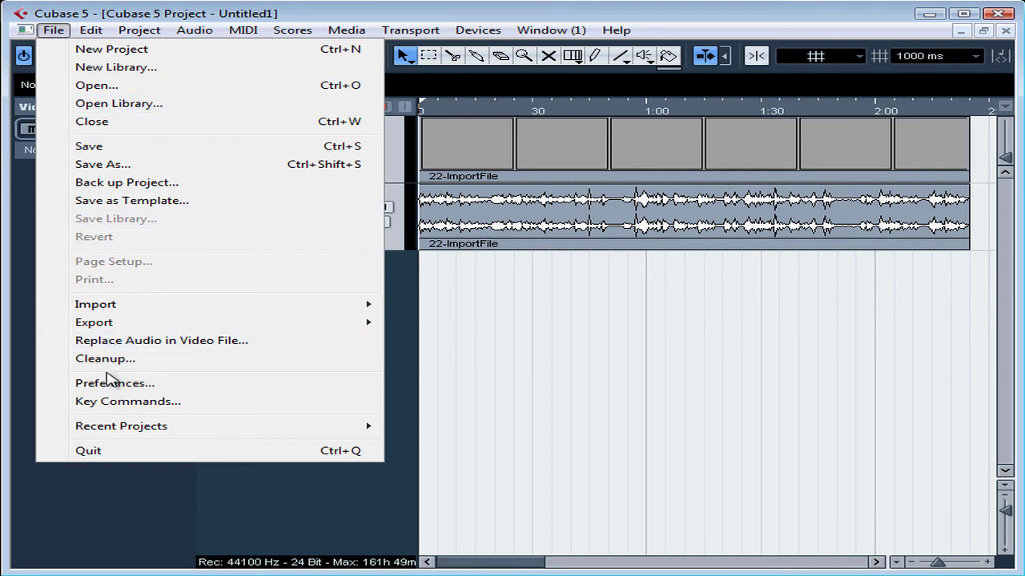
left_click(109, 384)
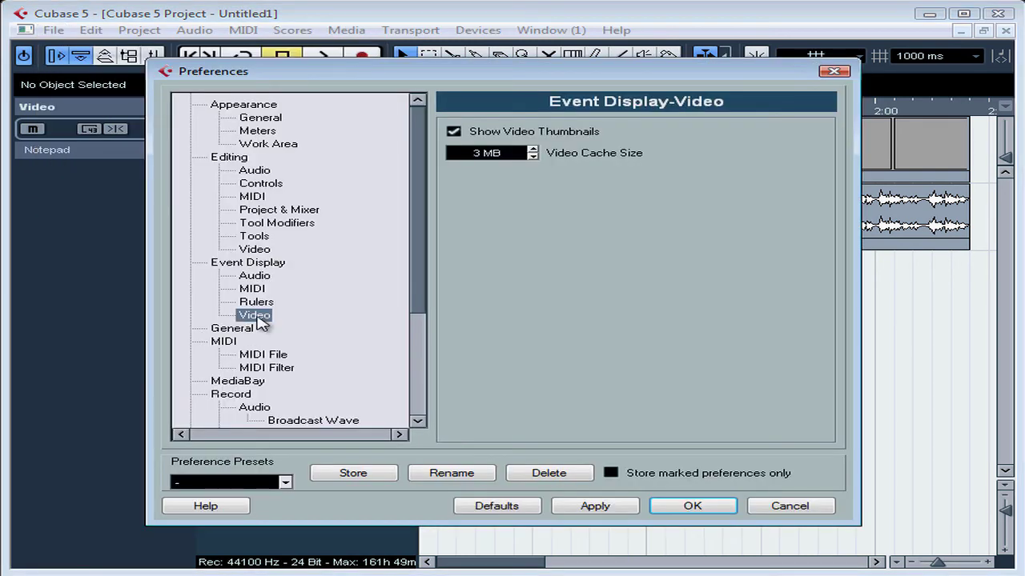
left_click(532, 150)
left_click(532, 150)
left_click(532, 149)
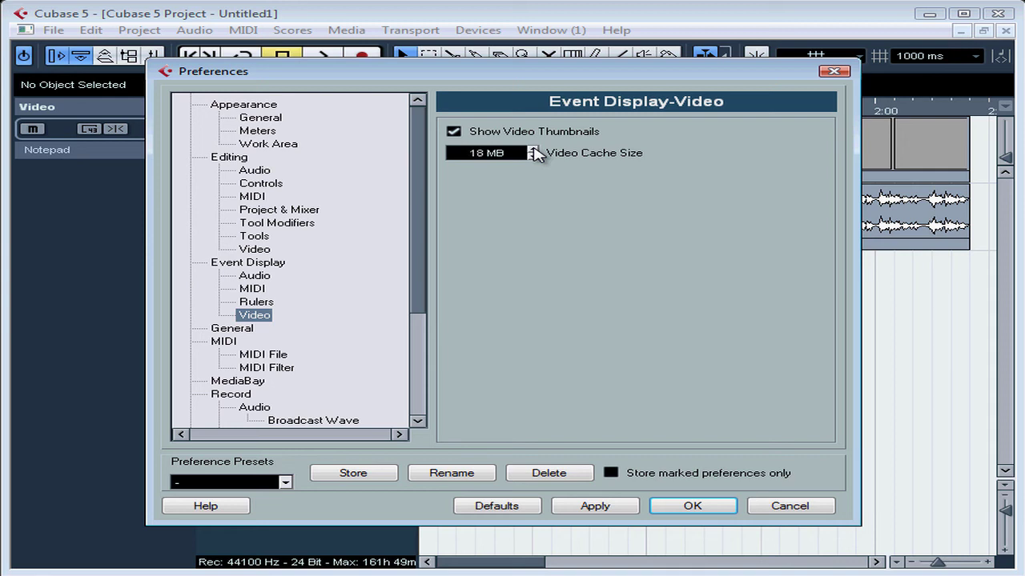
left_click(533, 150)
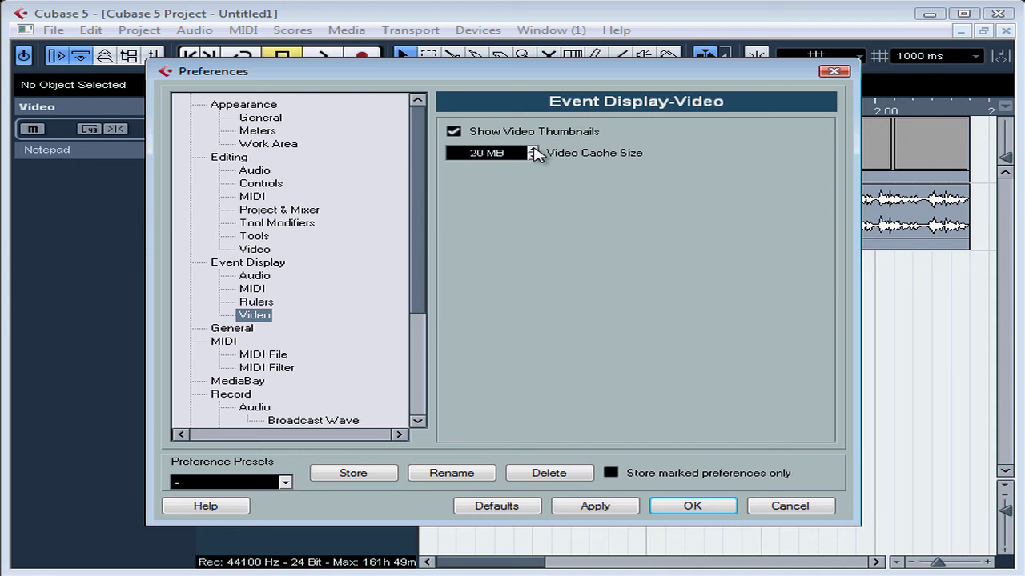
left_click(596, 507)
left_click(697, 508)
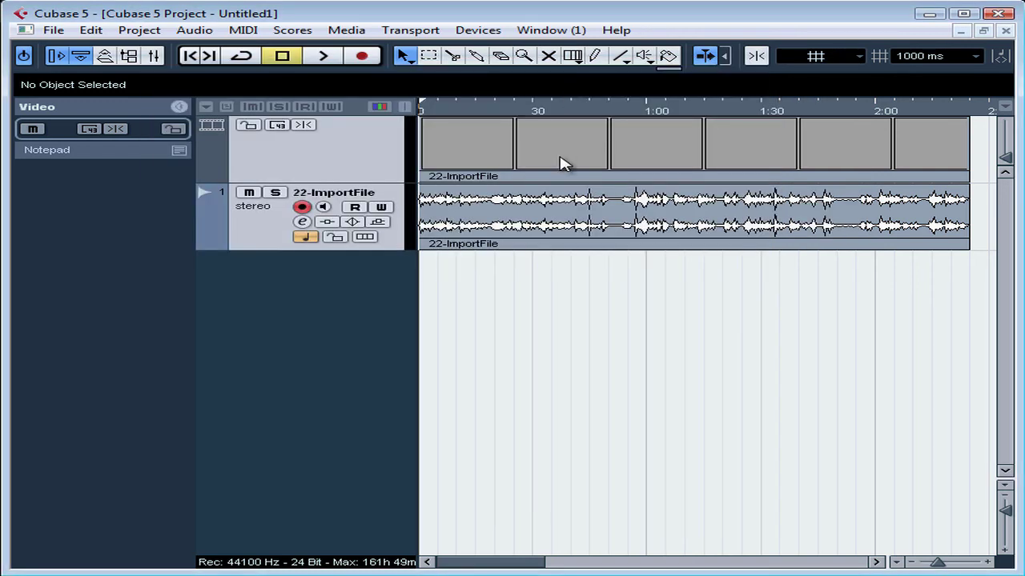
left_click(560, 162)
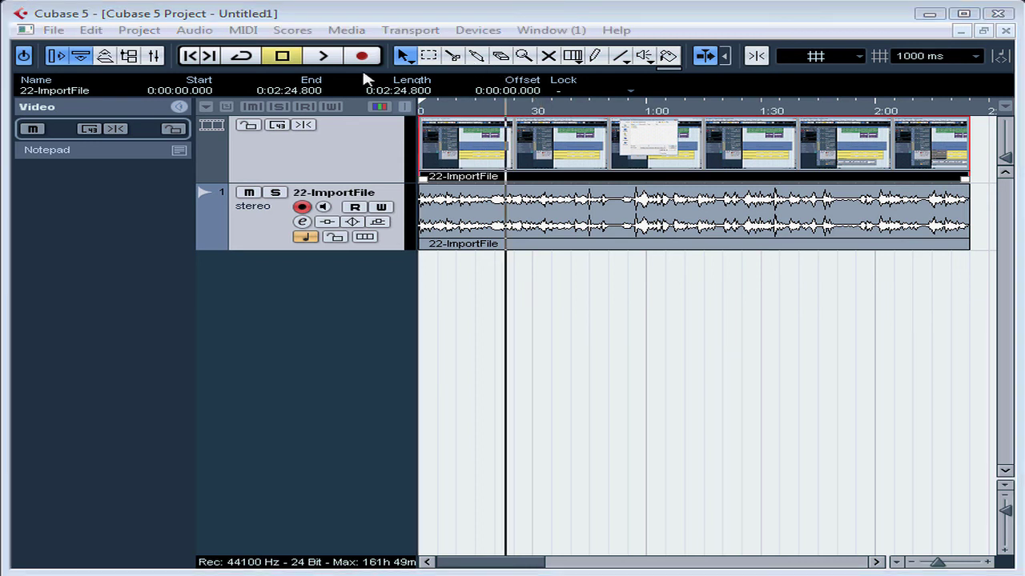
left_click(191, 60)
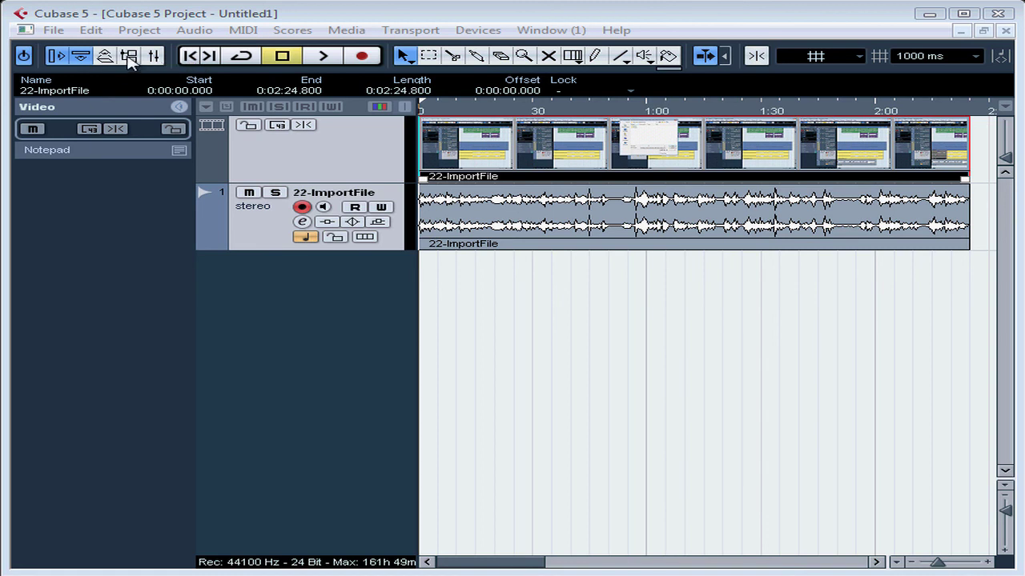
left_click(54, 32)
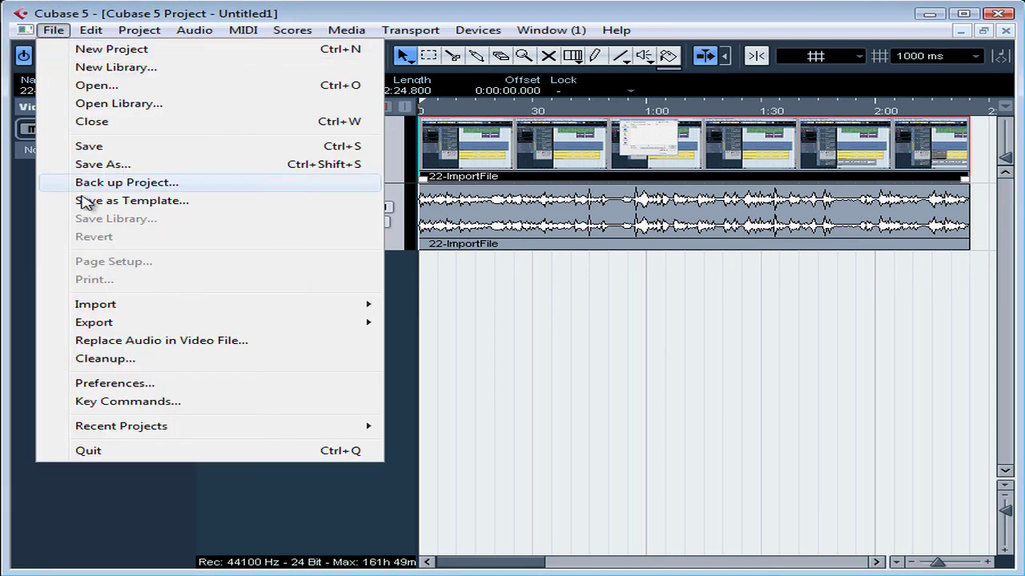
mouse_move(95, 304)
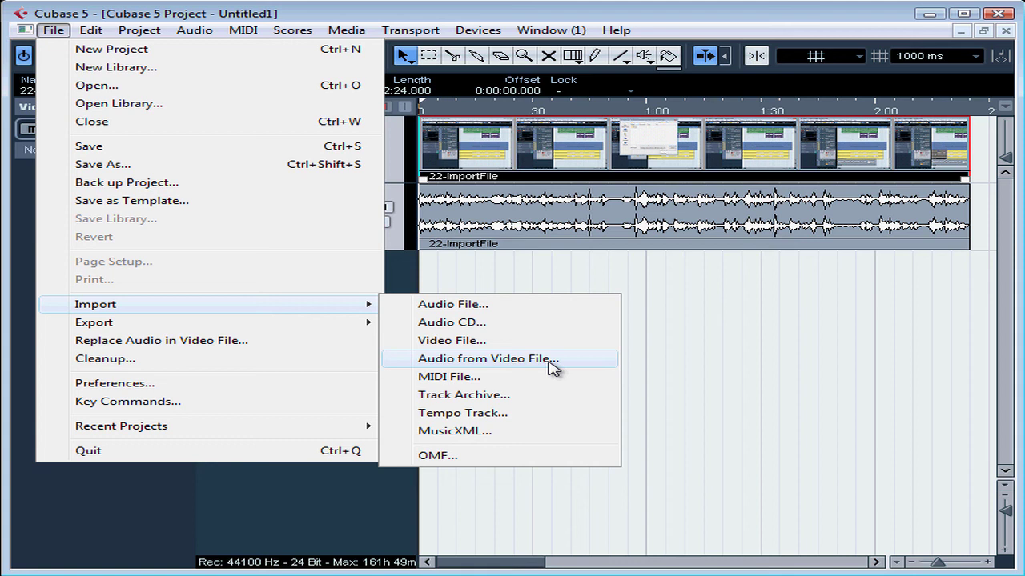
Add one stereo audio track and rename it Voiceover
left_click(681, 358)
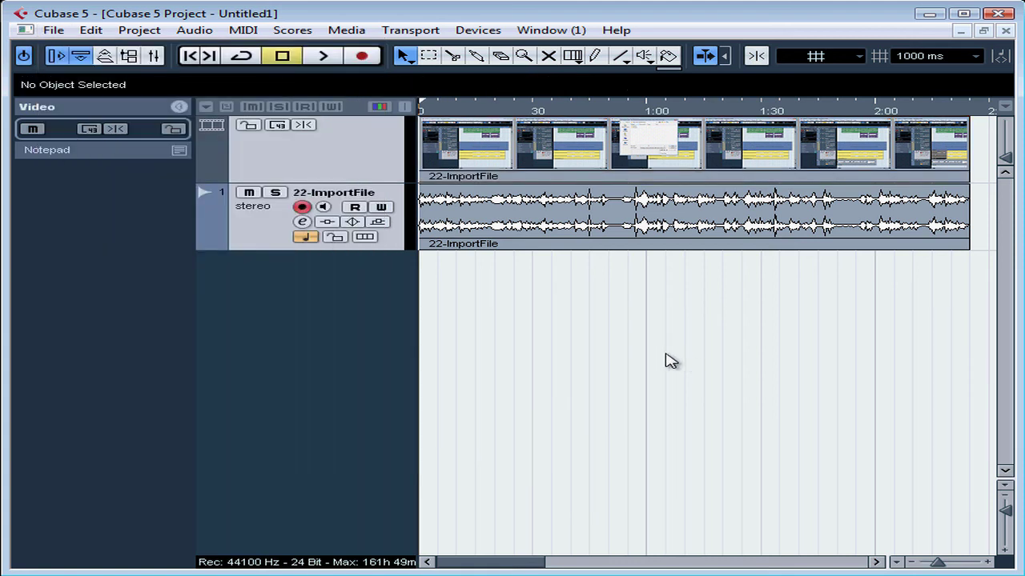
right_click(261, 307)
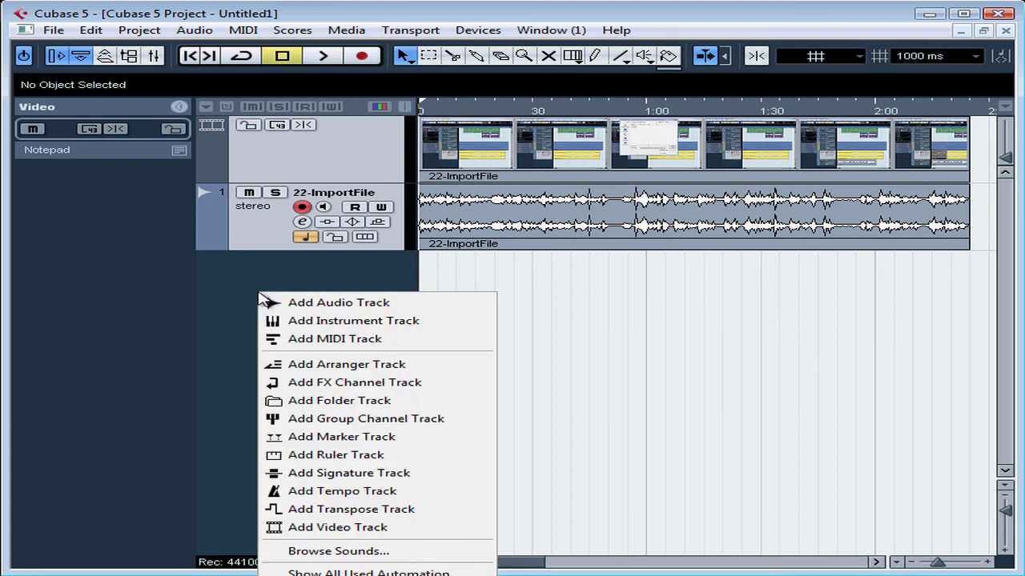
left_click(303, 300)
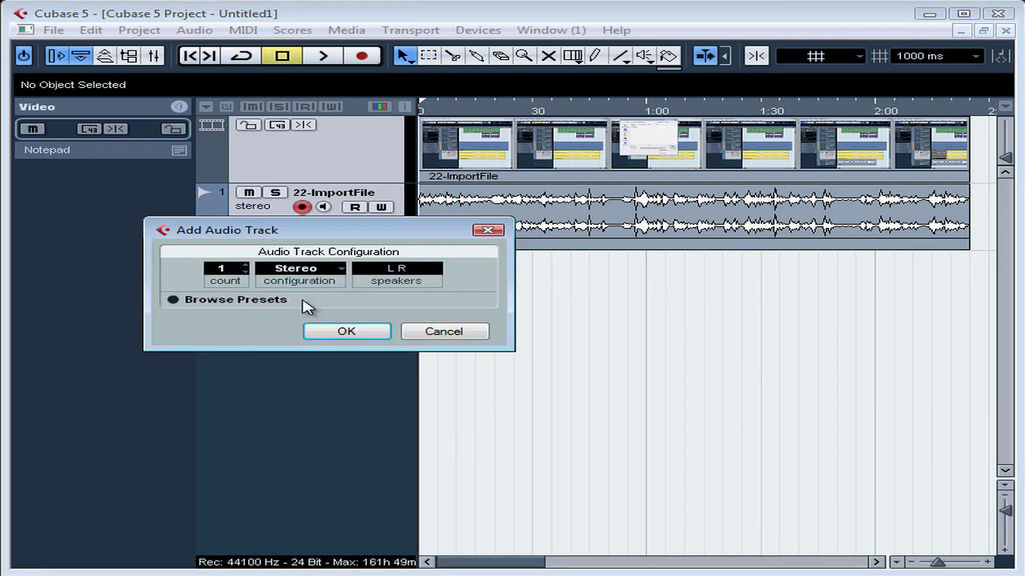
left_click(356, 334)
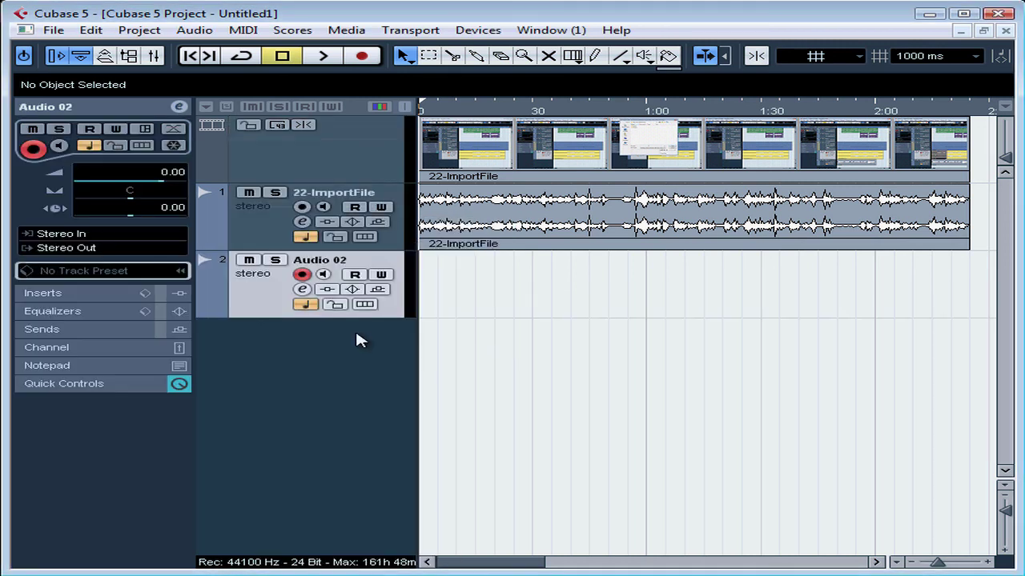
double_click(336, 262)
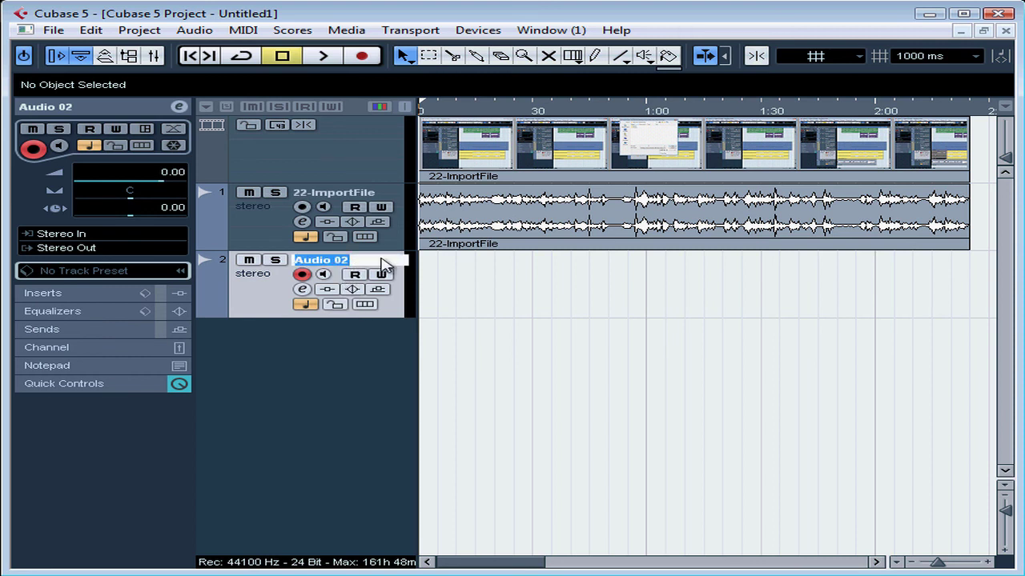
type("Voiceover")
key("Return")
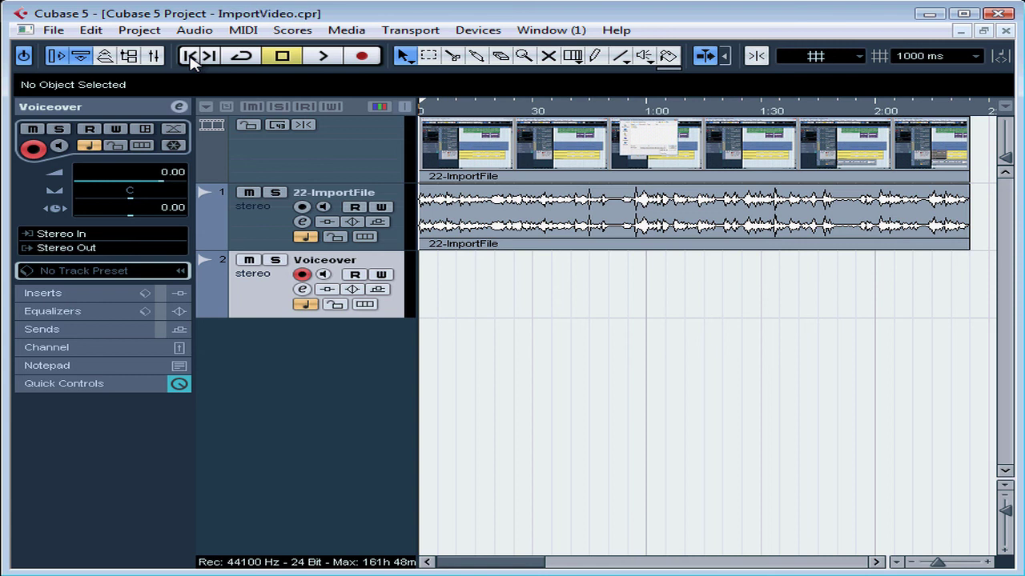
Select the Voiceover track and return the playback position to the project start
left_click(282, 227)
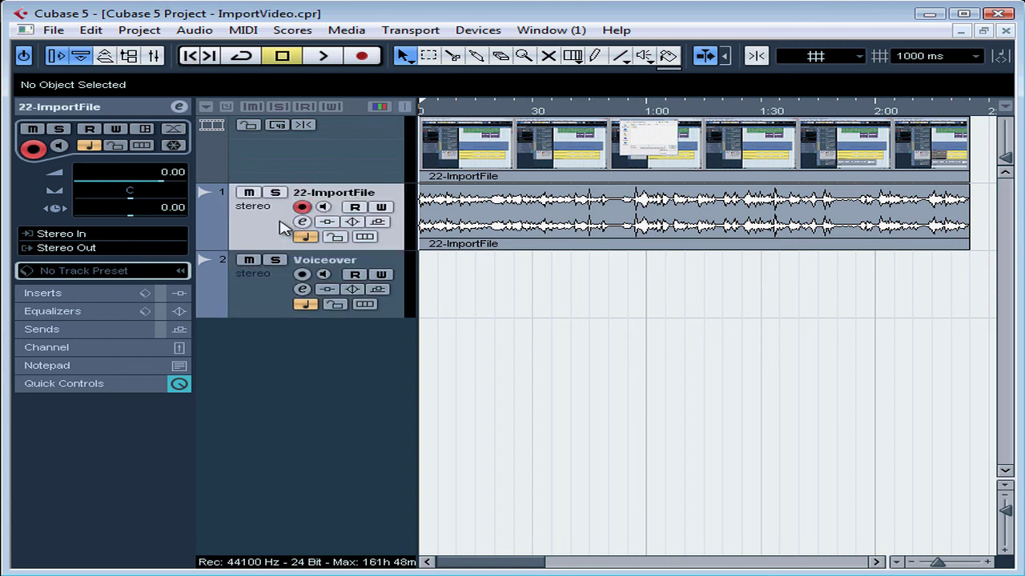
left_click(573, 110)
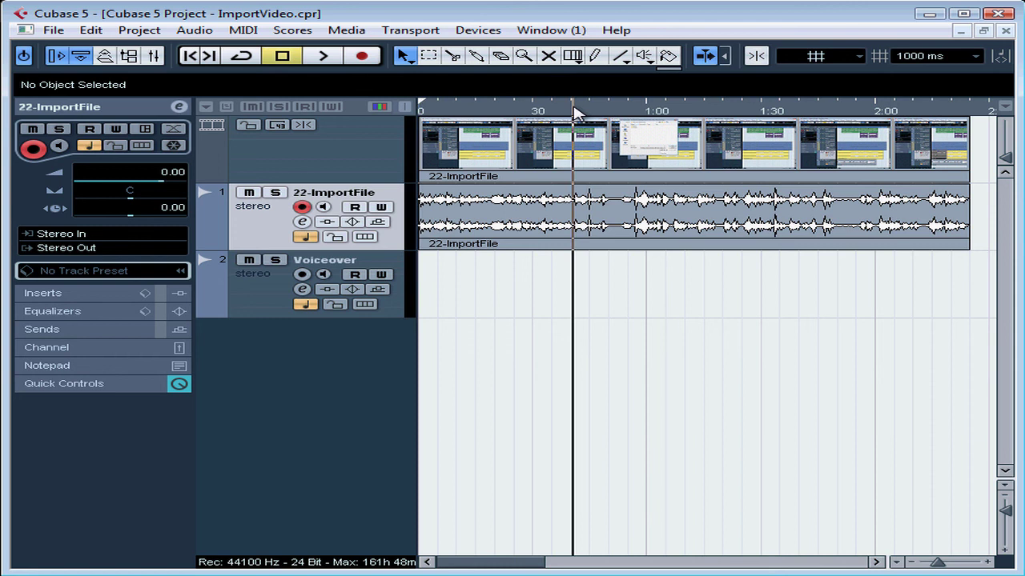
left_click(268, 303)
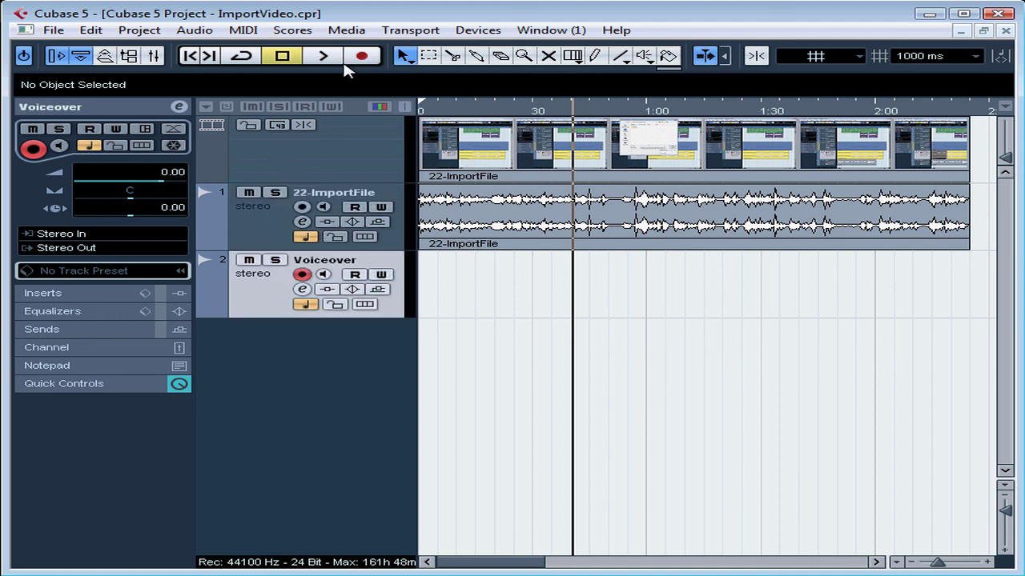
left_click(189, 56)
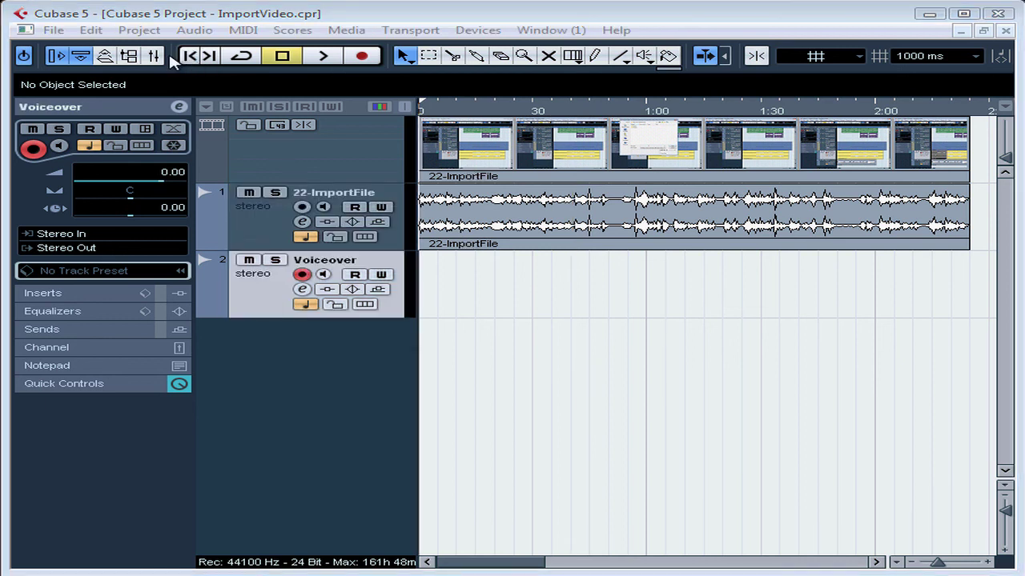
left_click(52, 30)
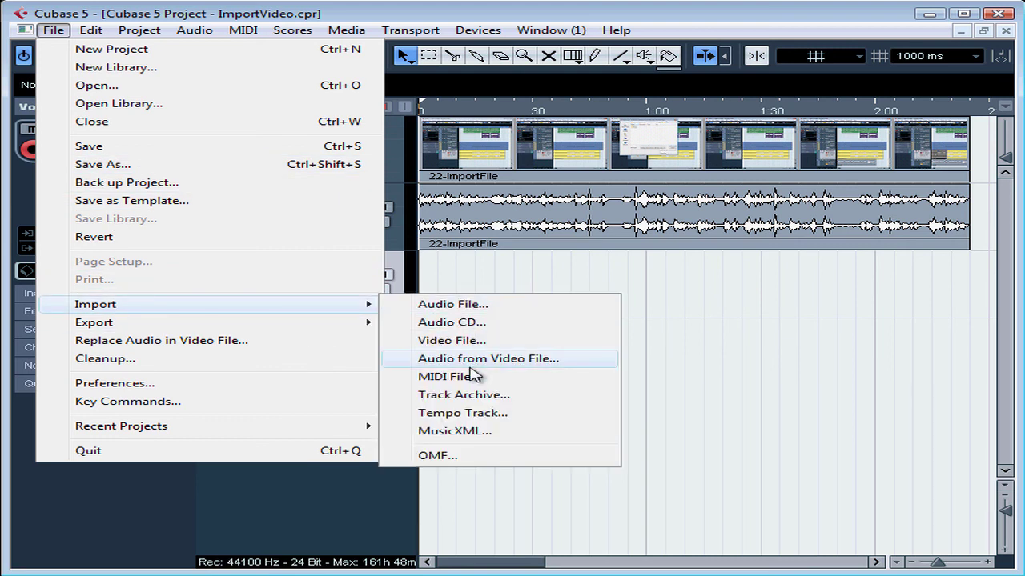
Import the audio from the 01-Intro video onto the Voiceover track
left_click(476, 360)
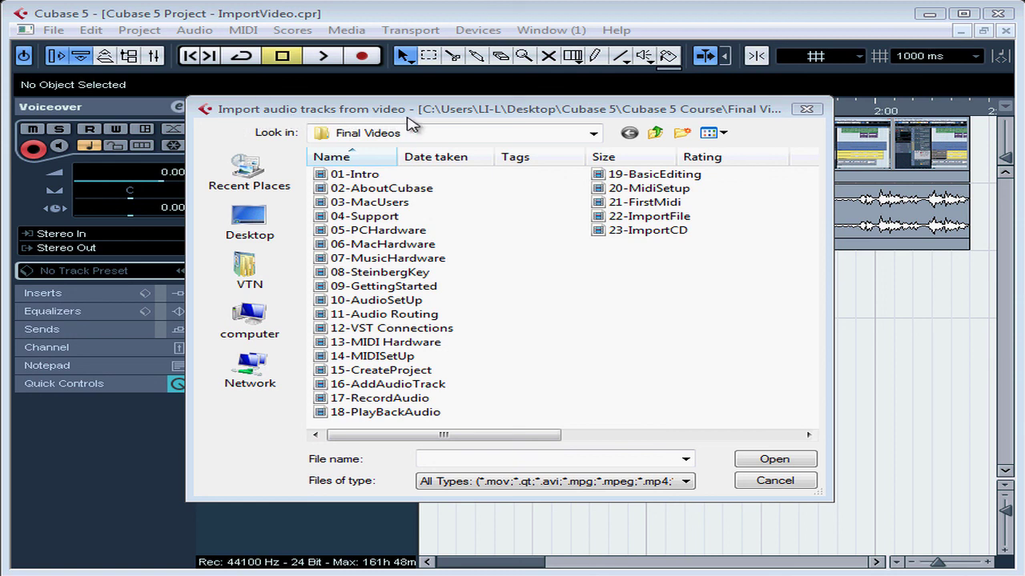
left_click(360, 176)
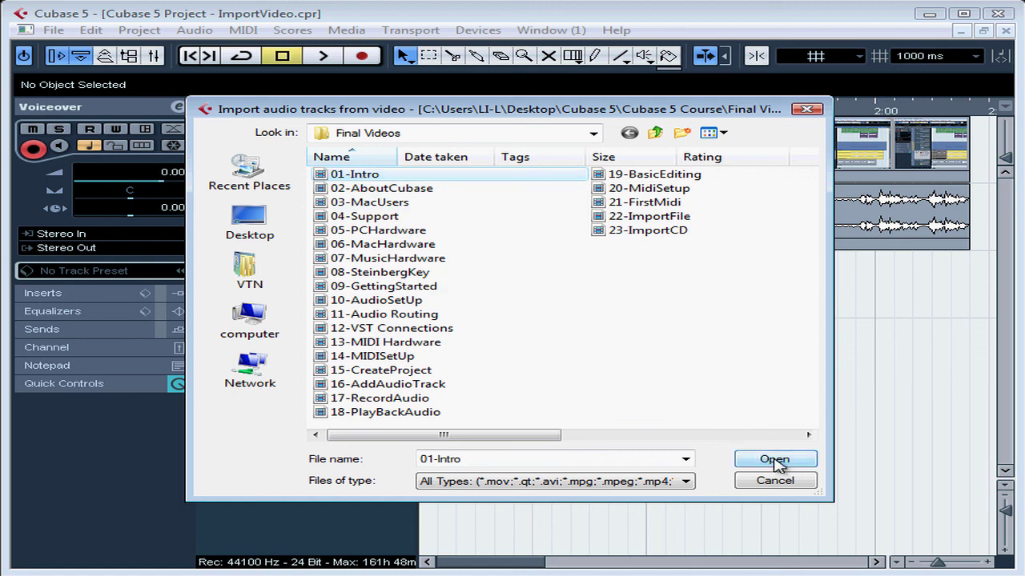
left_click(775, 461)
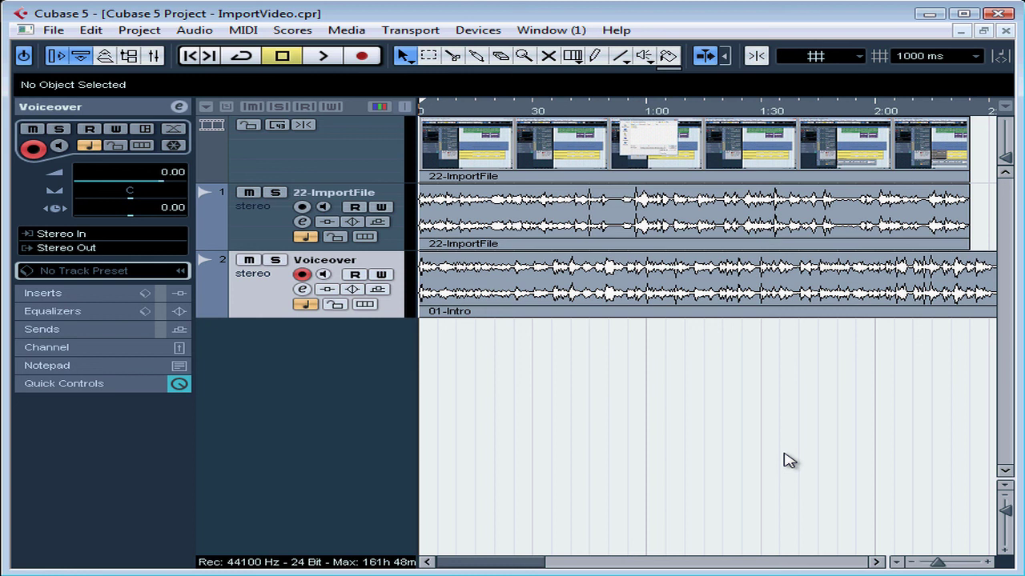
Check the 01-Intro event's details, then open the Pool of project media
left_click(442, 314)
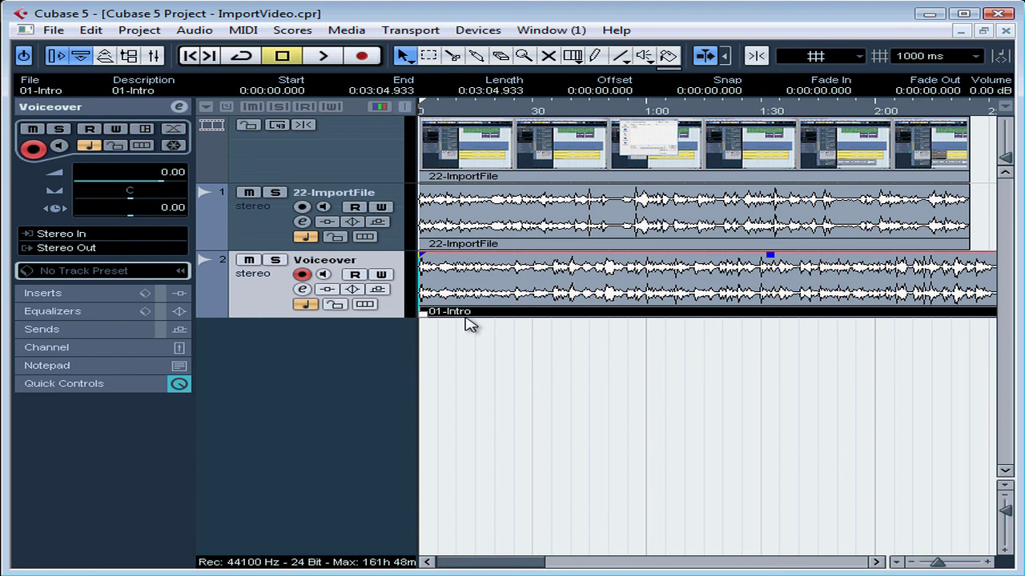
left_click(472, 346)
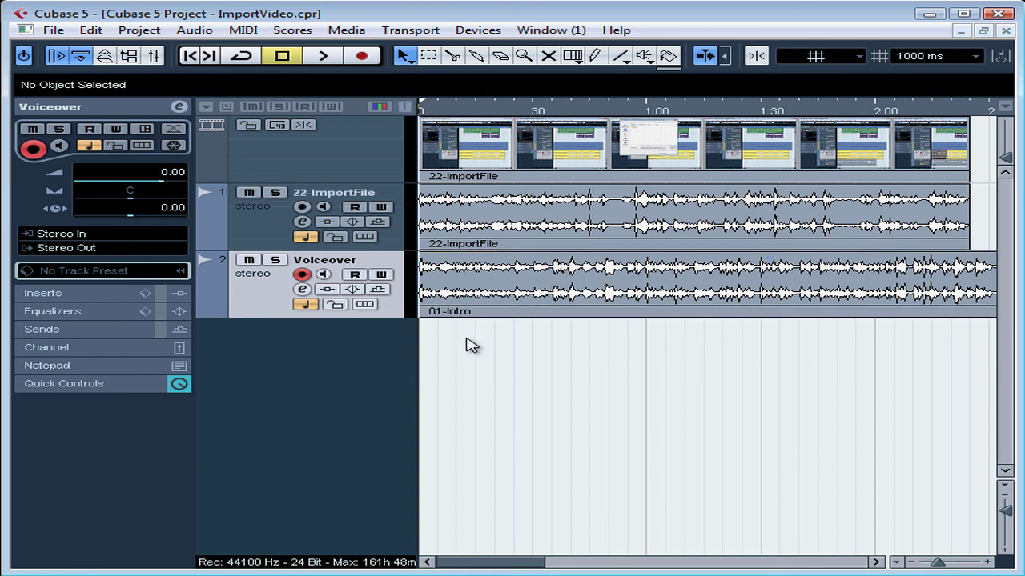
left_click(352, 32)
left_click(377, 51)
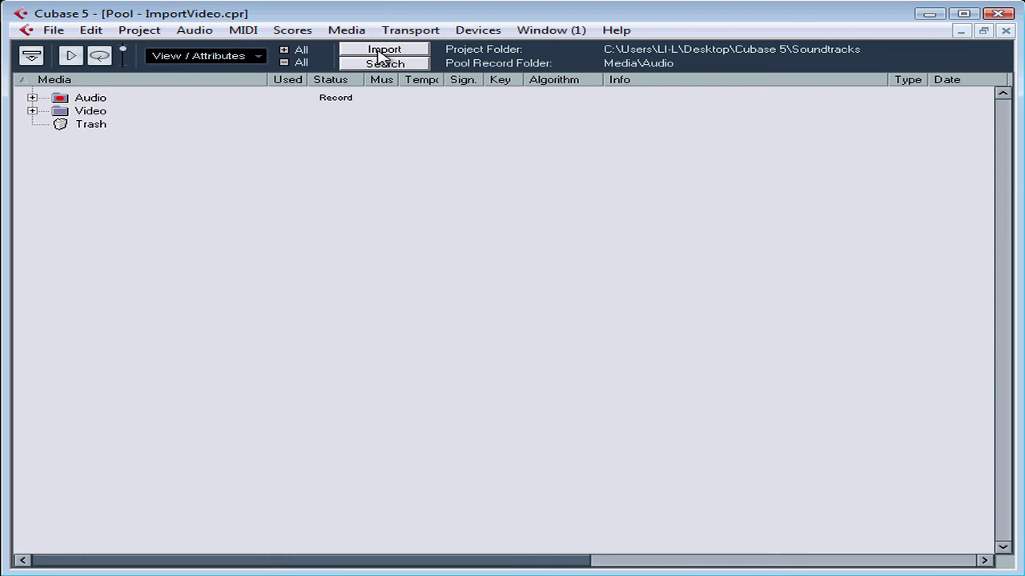
Expand the Pool's Audio and Video folders to reveal 01-Intro, 22-ImportFile audio and video
left_click(33, 98)
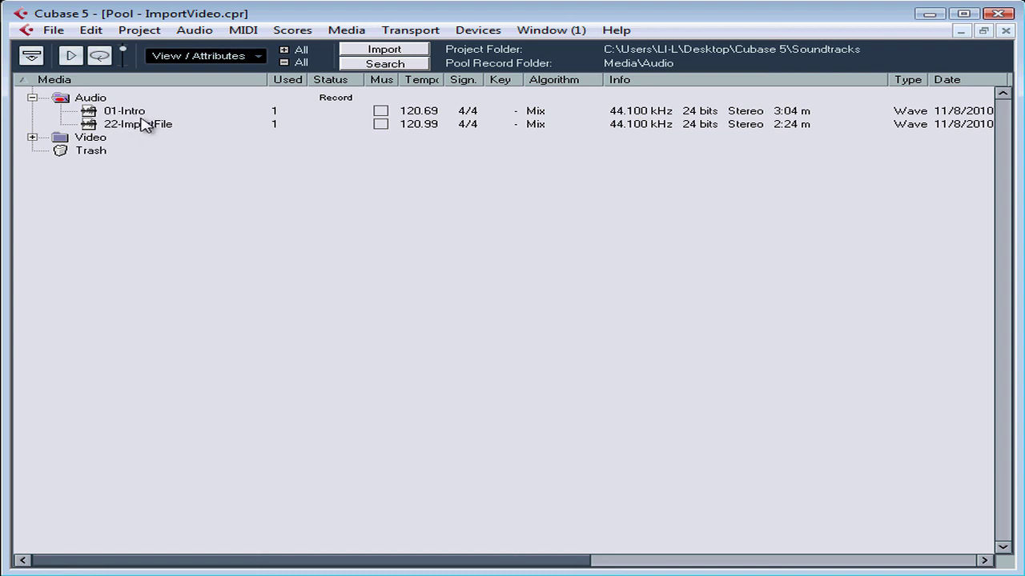
left_click(32, 138)
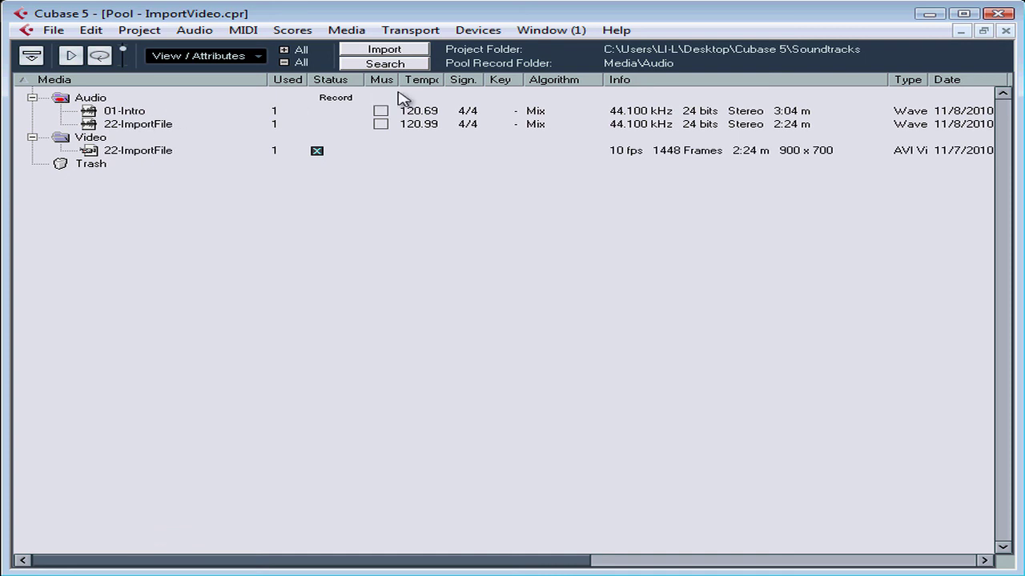
Close the Pool to return to the project's video, 22-ImportFile and Voiceover tracks
left_click(1006, 30)
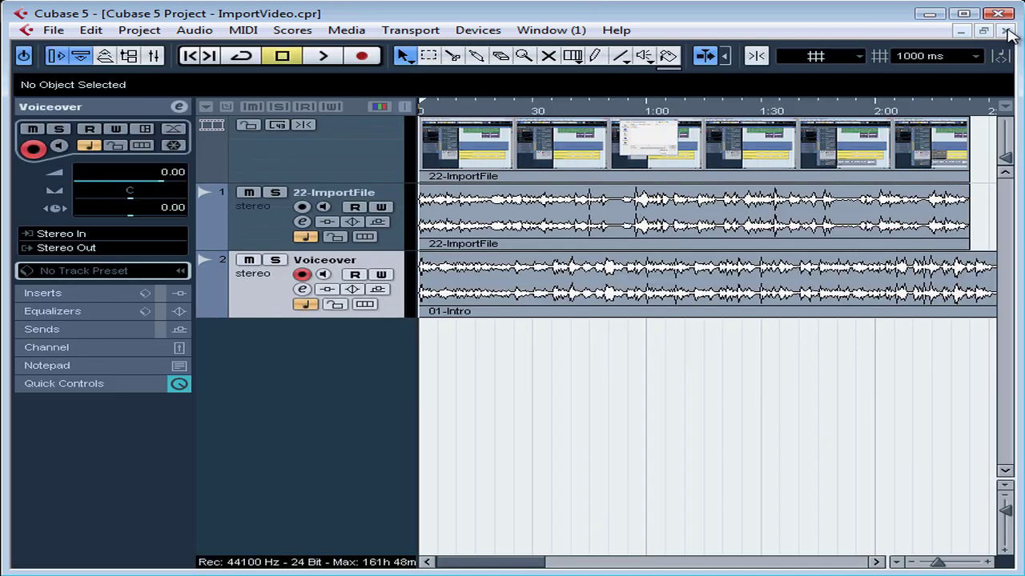